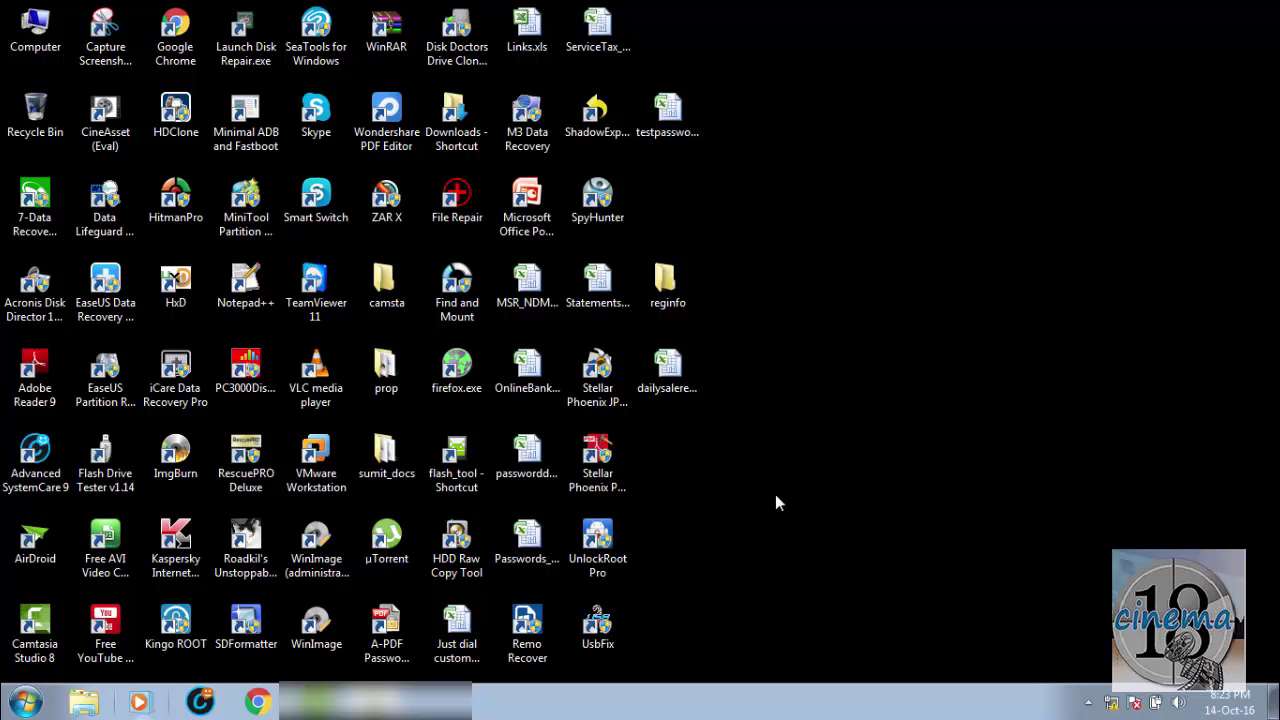
Step: Open dailysalereport.xlsx and protect Sheet1 with a password, entered and confirmed
click(678, 390)
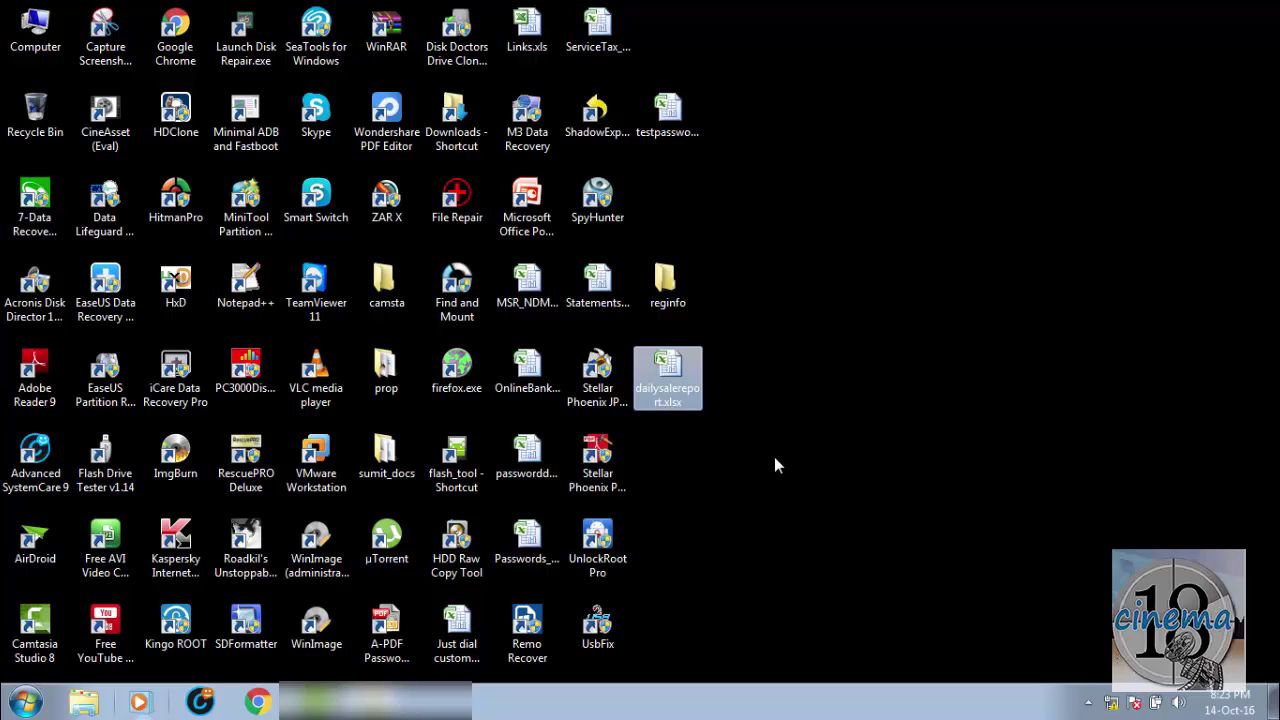
double_click(680, 378)
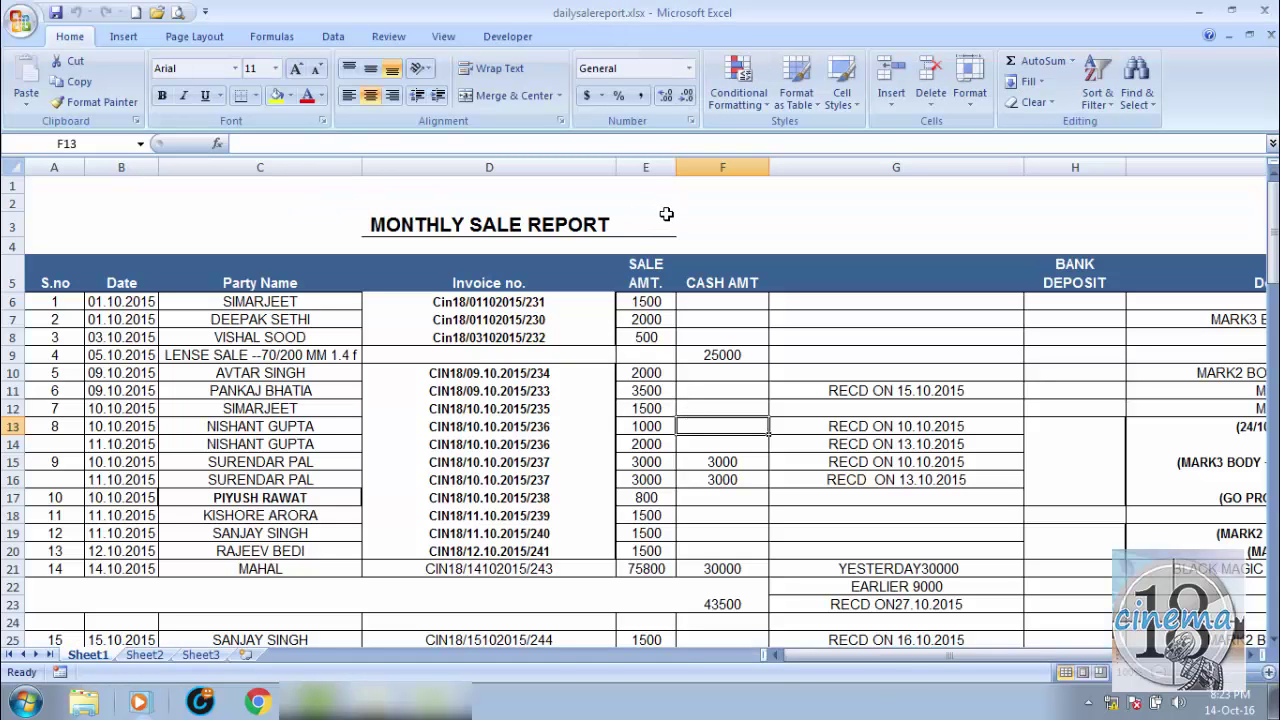
click(389, 37)
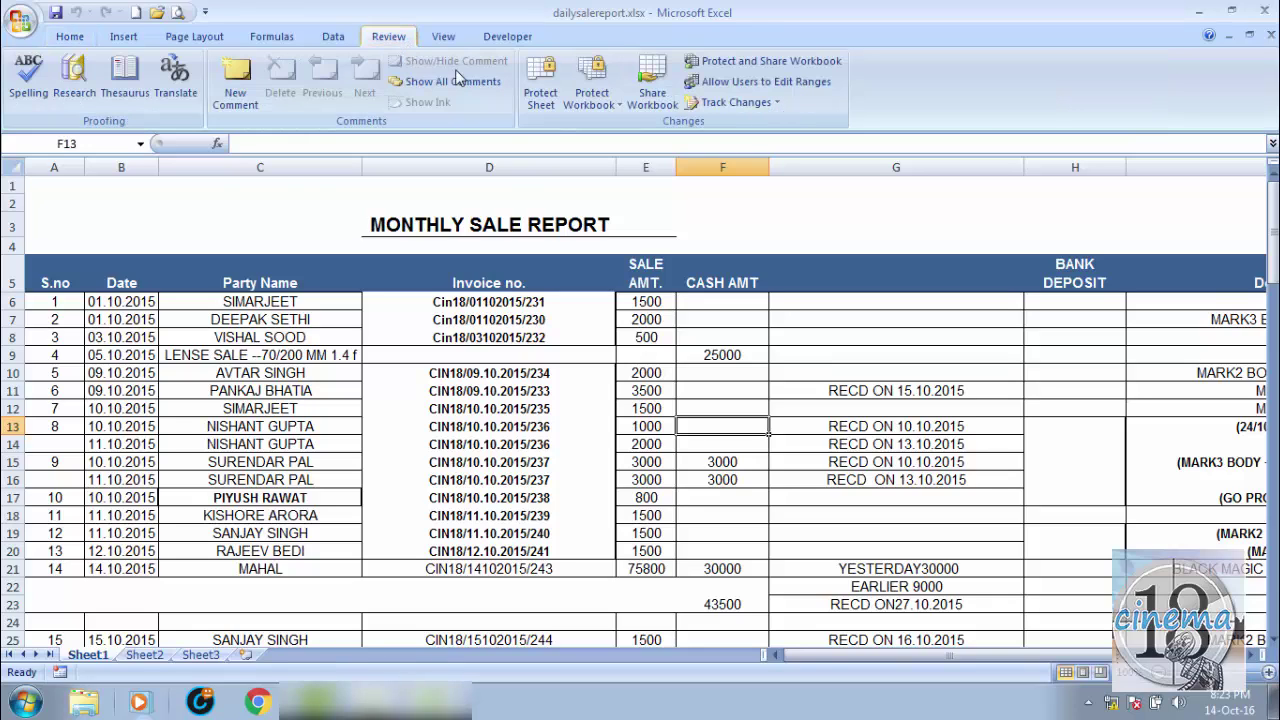
click(532, 82)
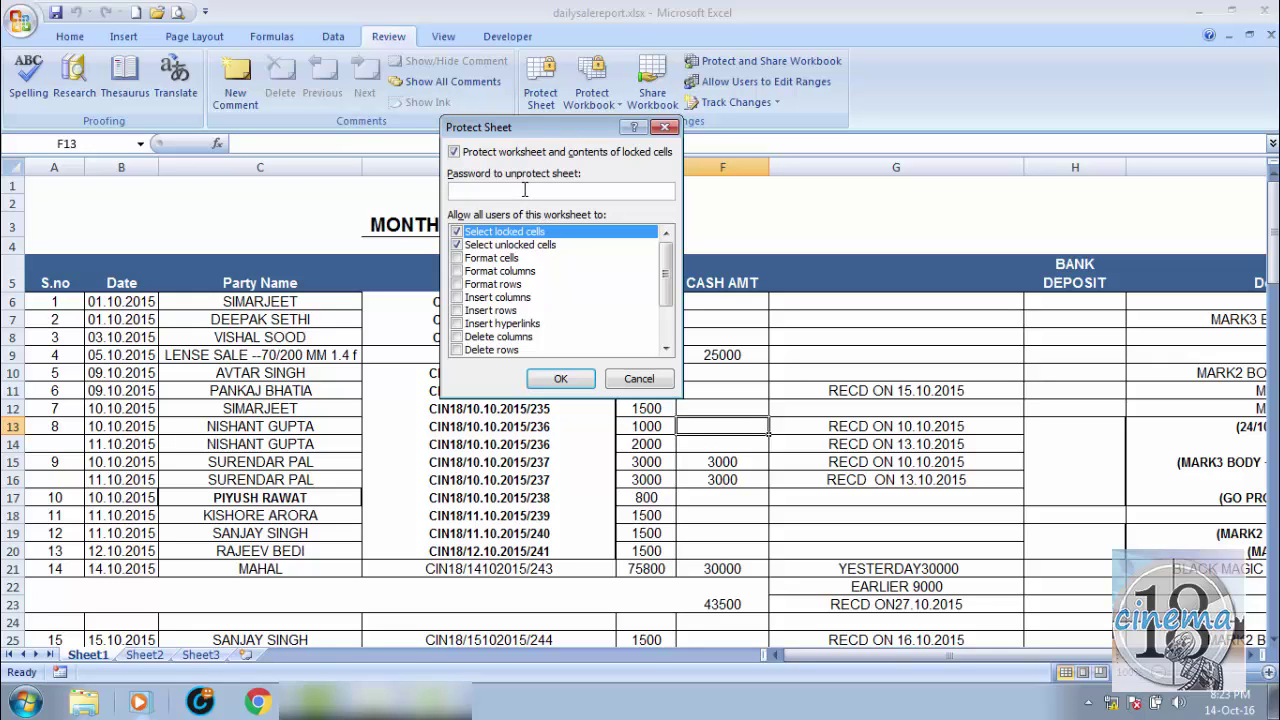
text(123)
key(Return)
text(123)
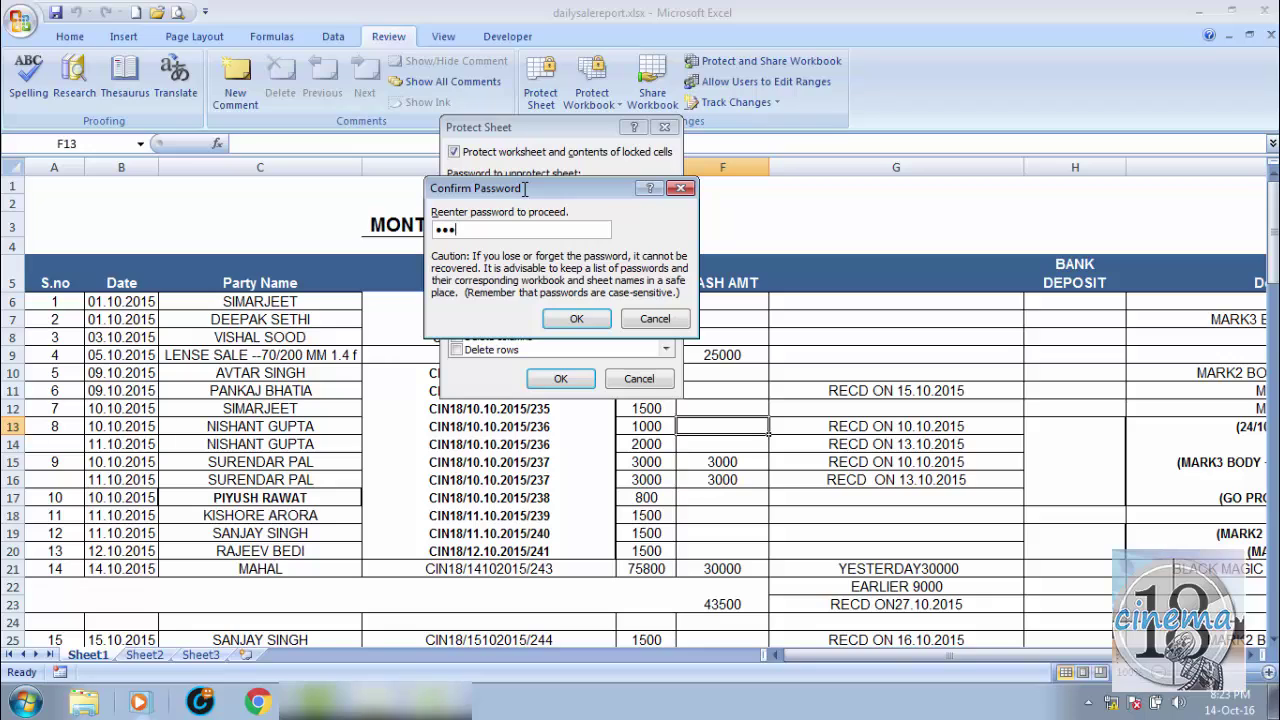
key(Return)
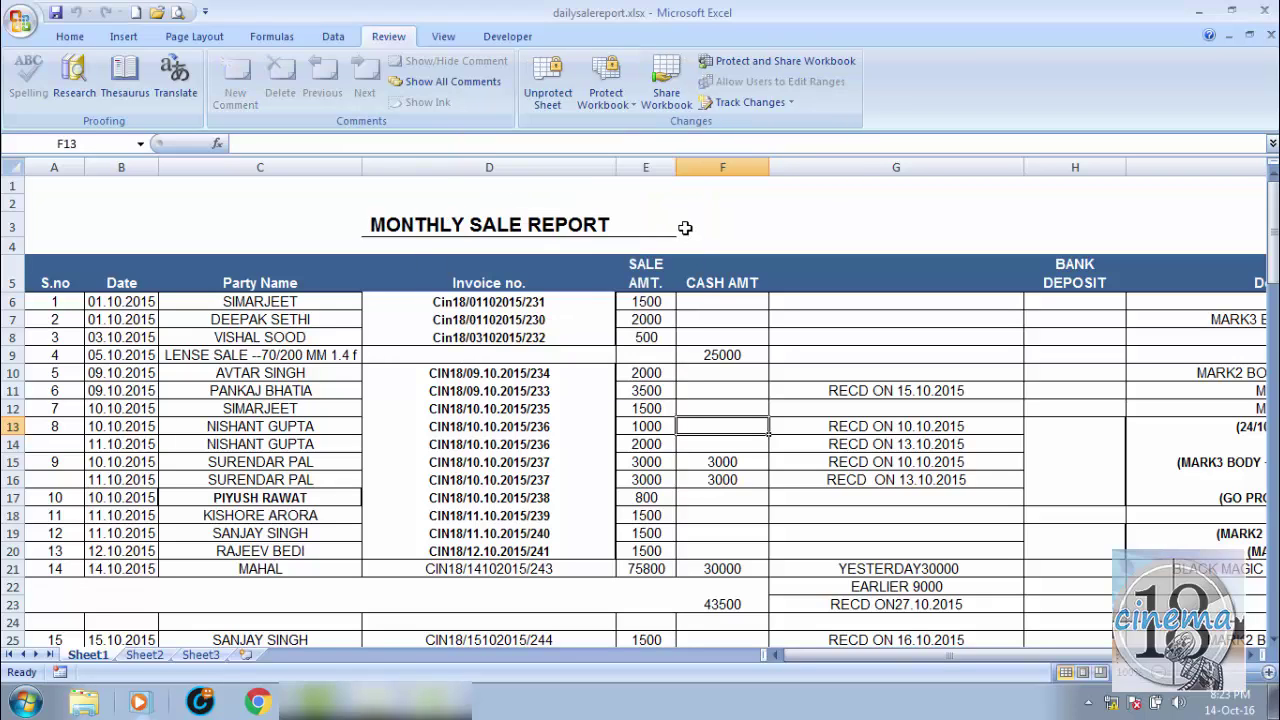
Step: Check that cell F3 is read-only on the protected sheet, then save and close the workbook
click(698, 228)
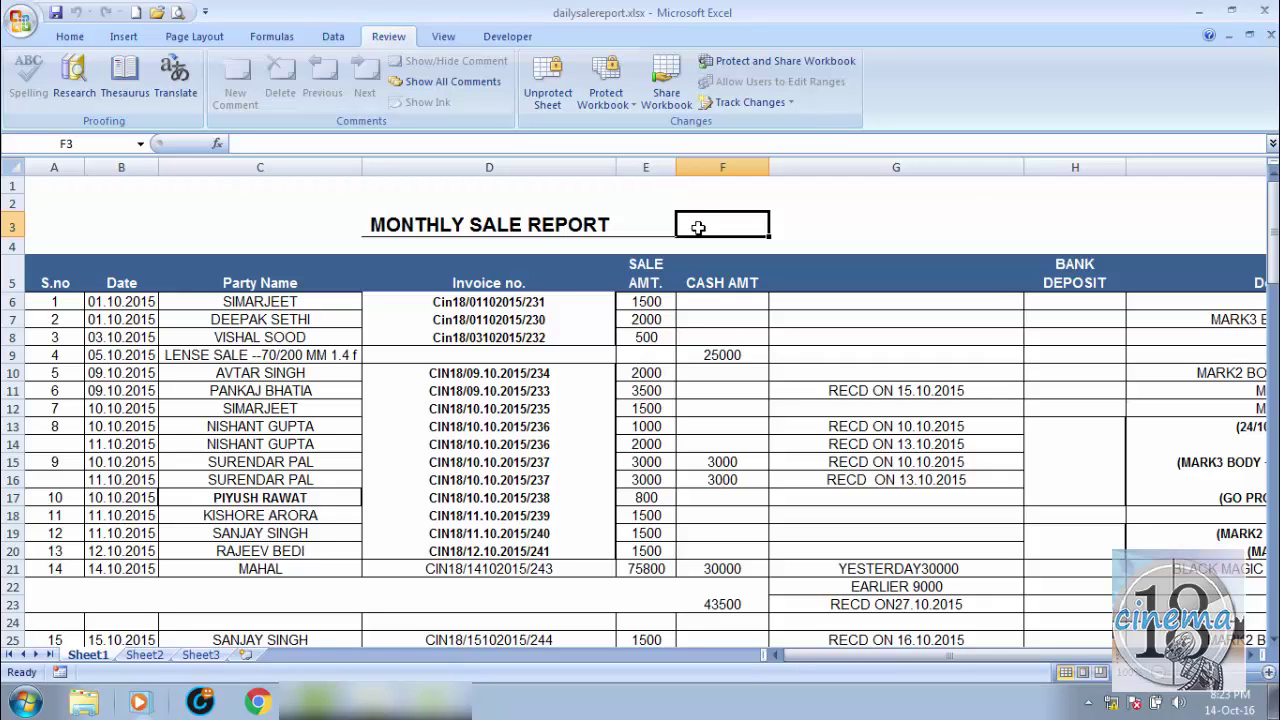
double_click(698, 228)
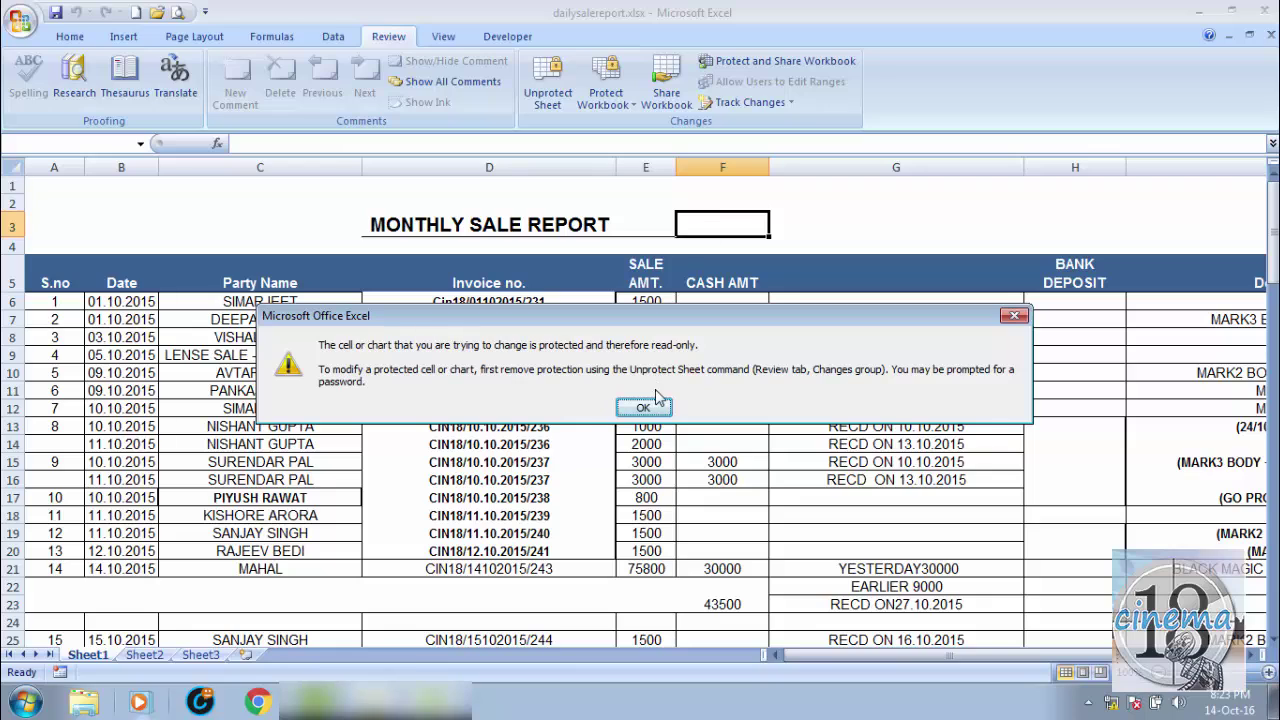
click(643, 407)
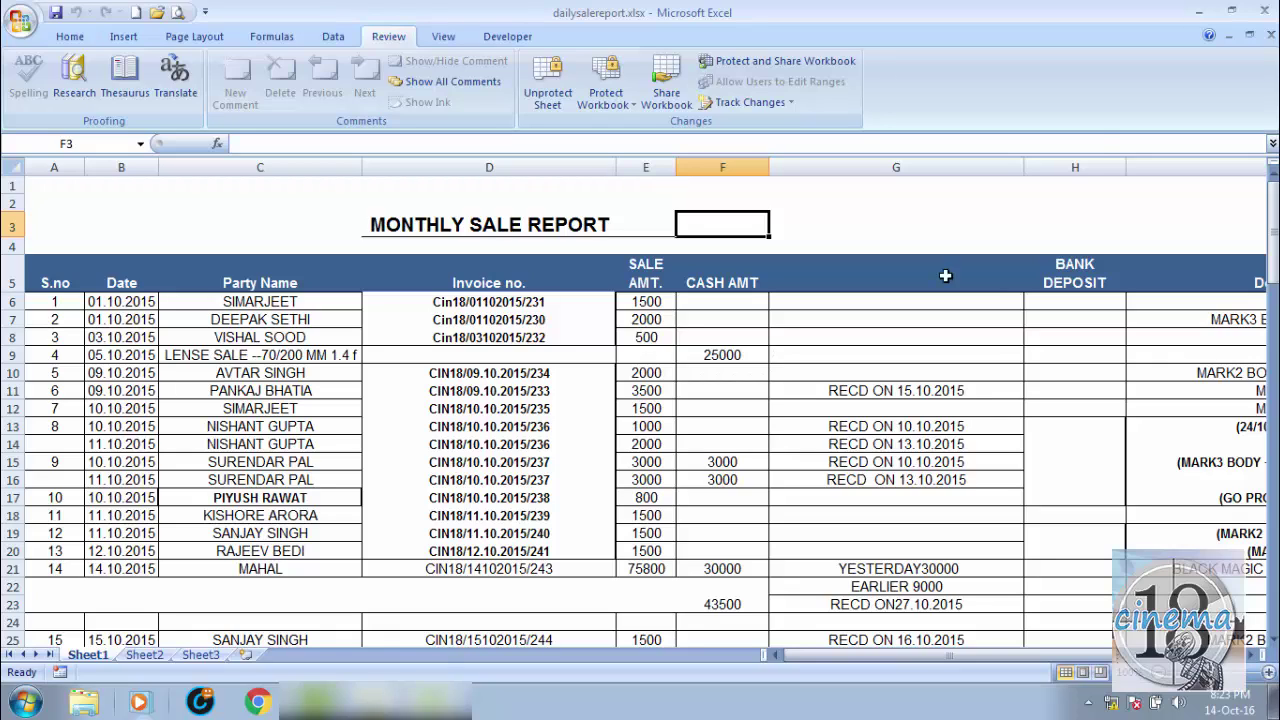
click(1266, 12)
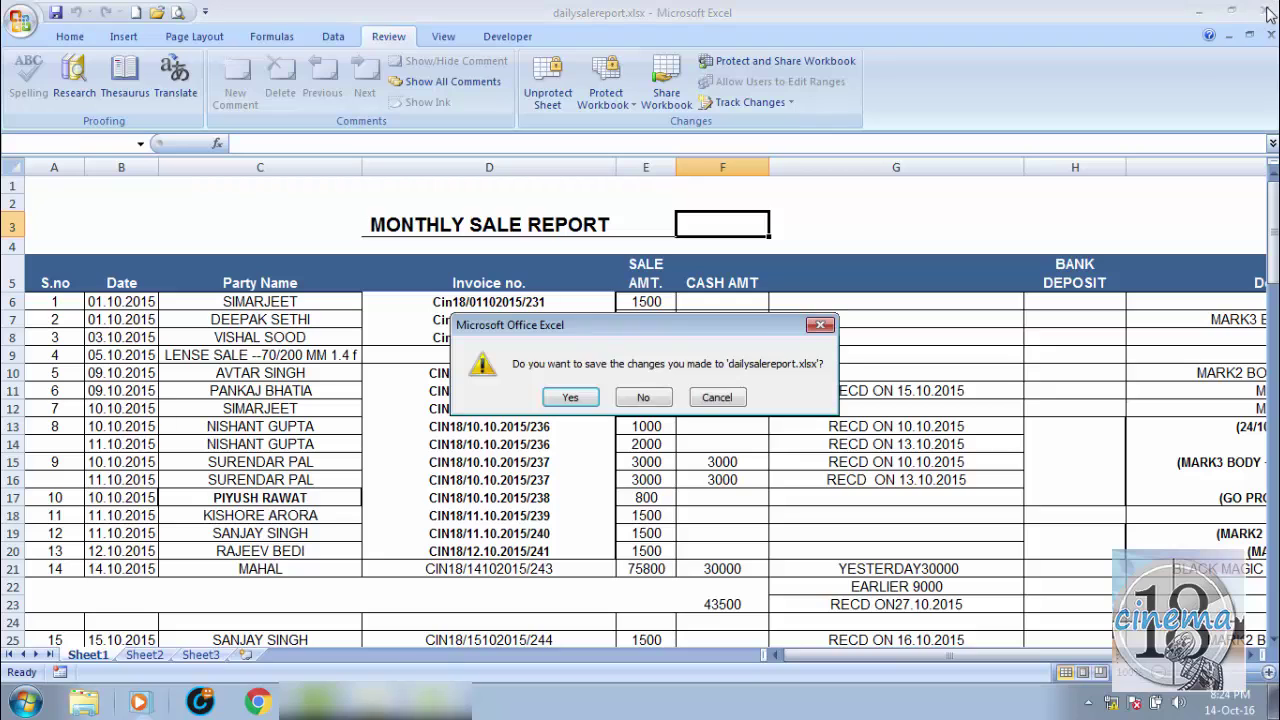
click(558, 398)
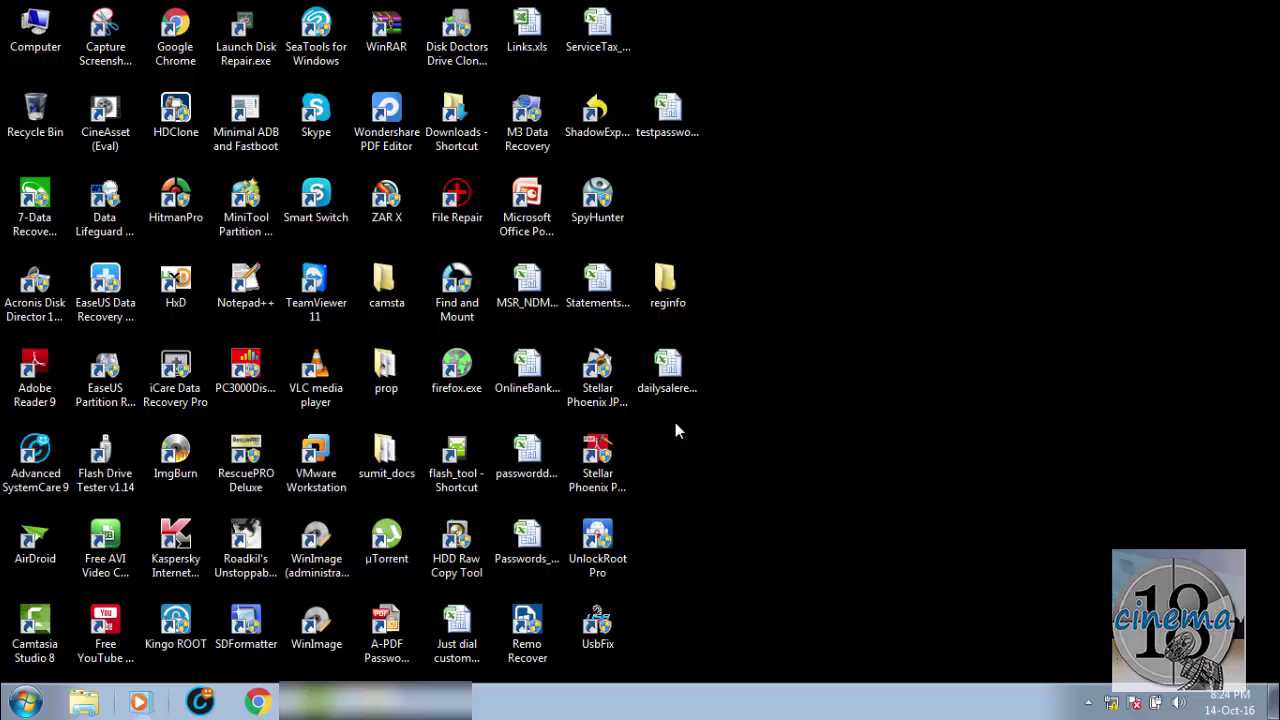
Step: Select the dailysalereport workbook icon on the desktop
click(669, 395)
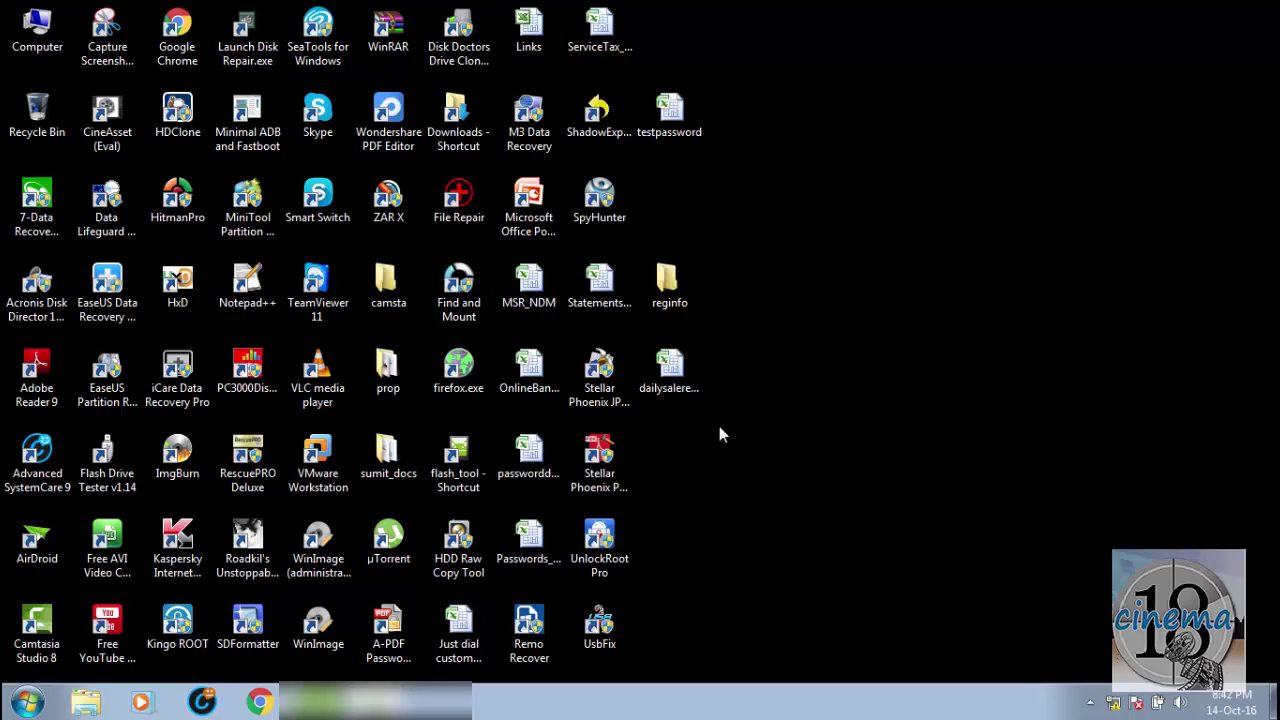
click(670, 370)
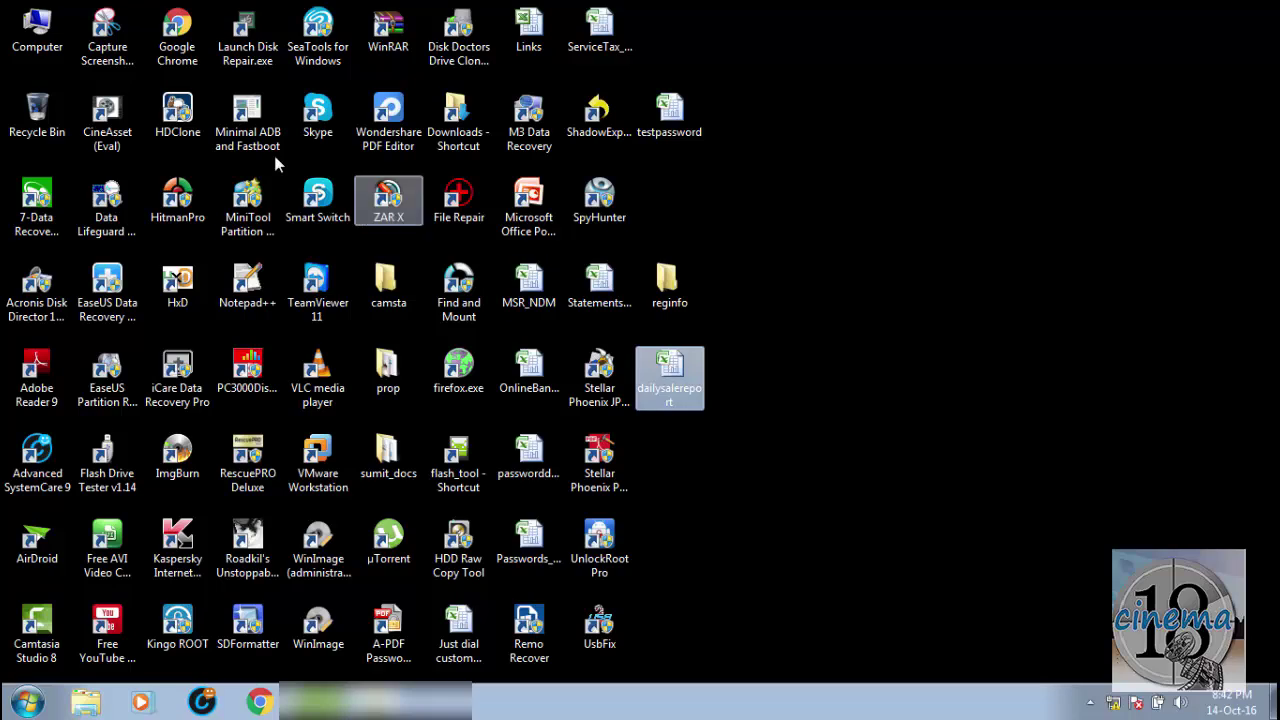
Step: From the Computer window, uncheck 'Hide extensions for known file types' in Folder Options and apply
click(35, 35)
double_click(35, 35)
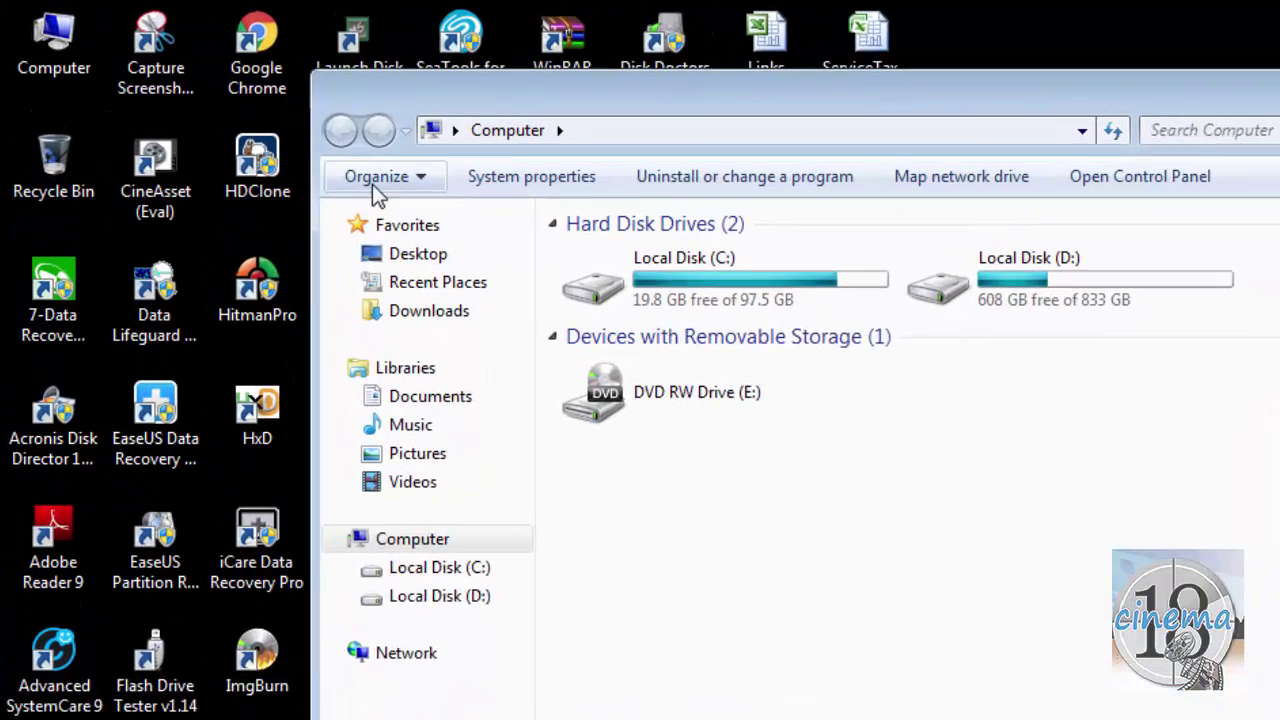
click(260, 125)
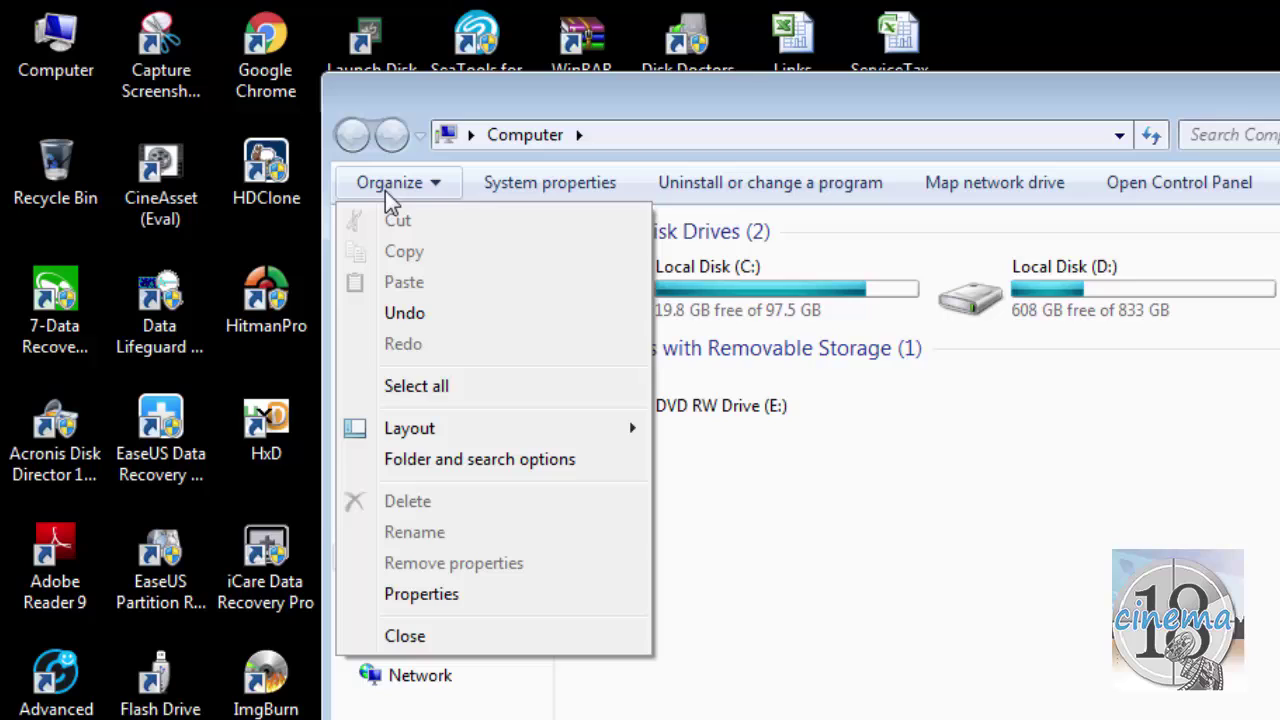
click(428, 460)
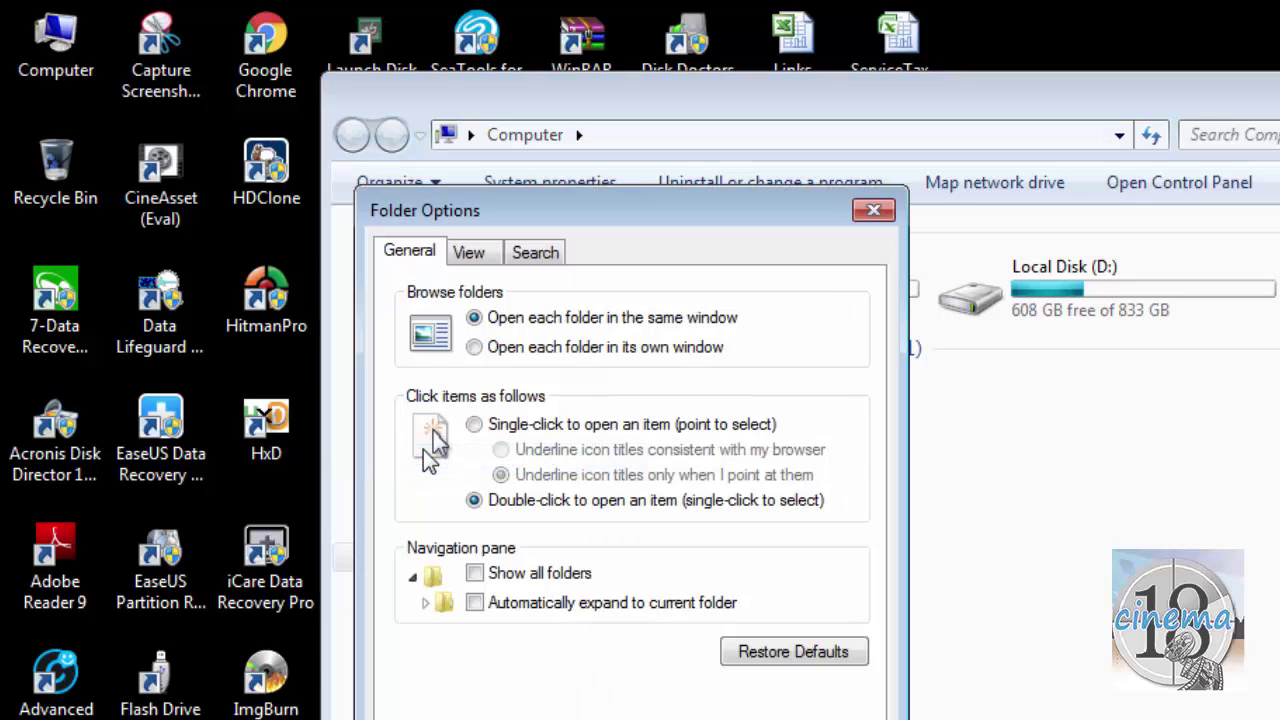
click(472, 255)
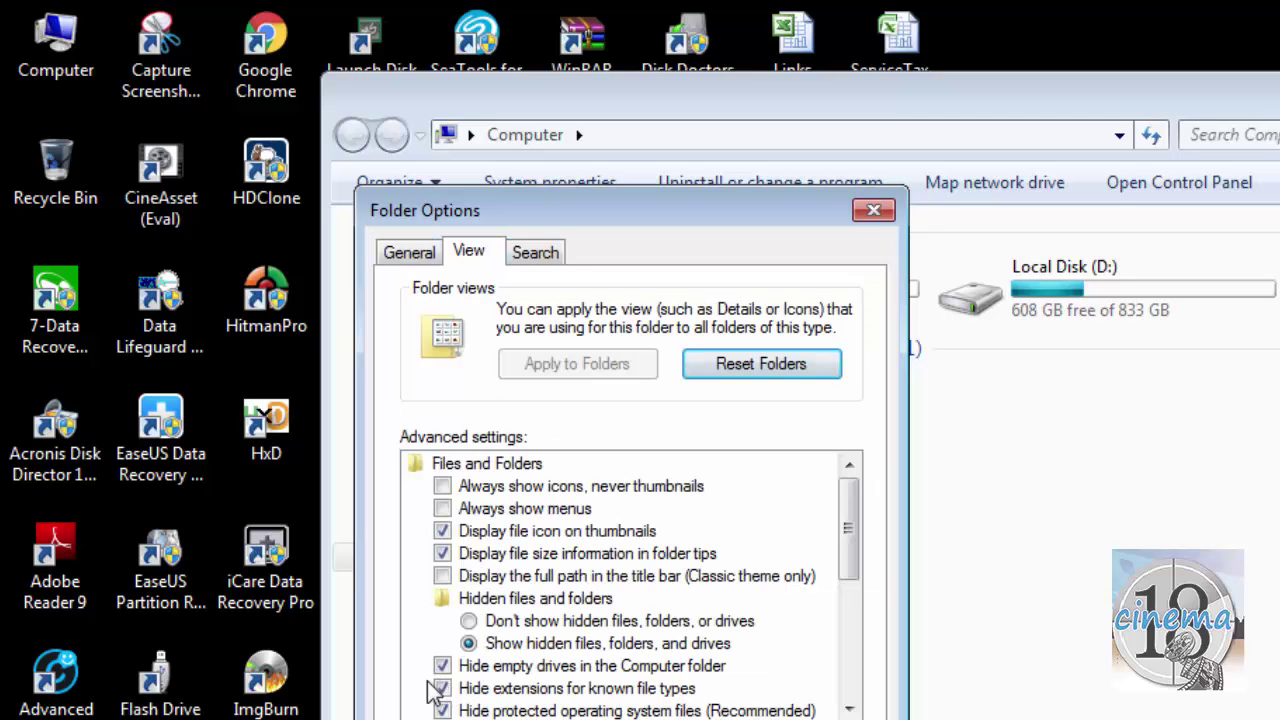
click(849, 709)
click(849, 709)
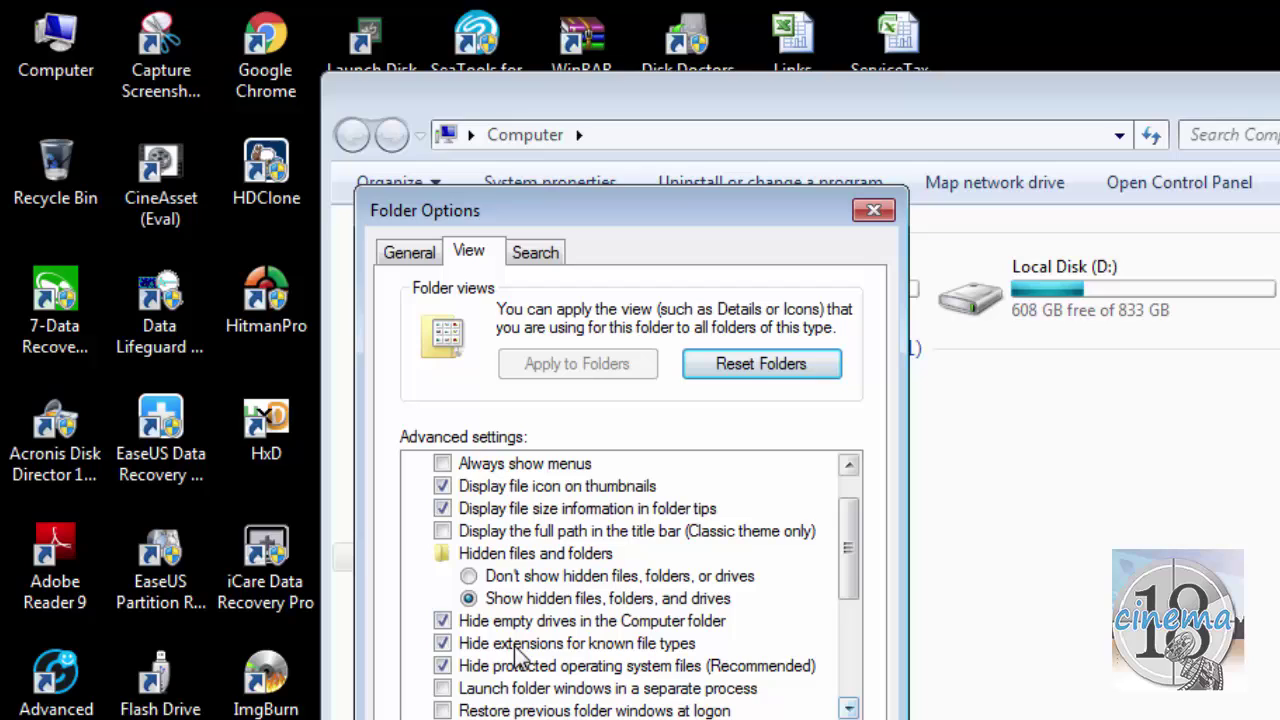
click(443, 643)
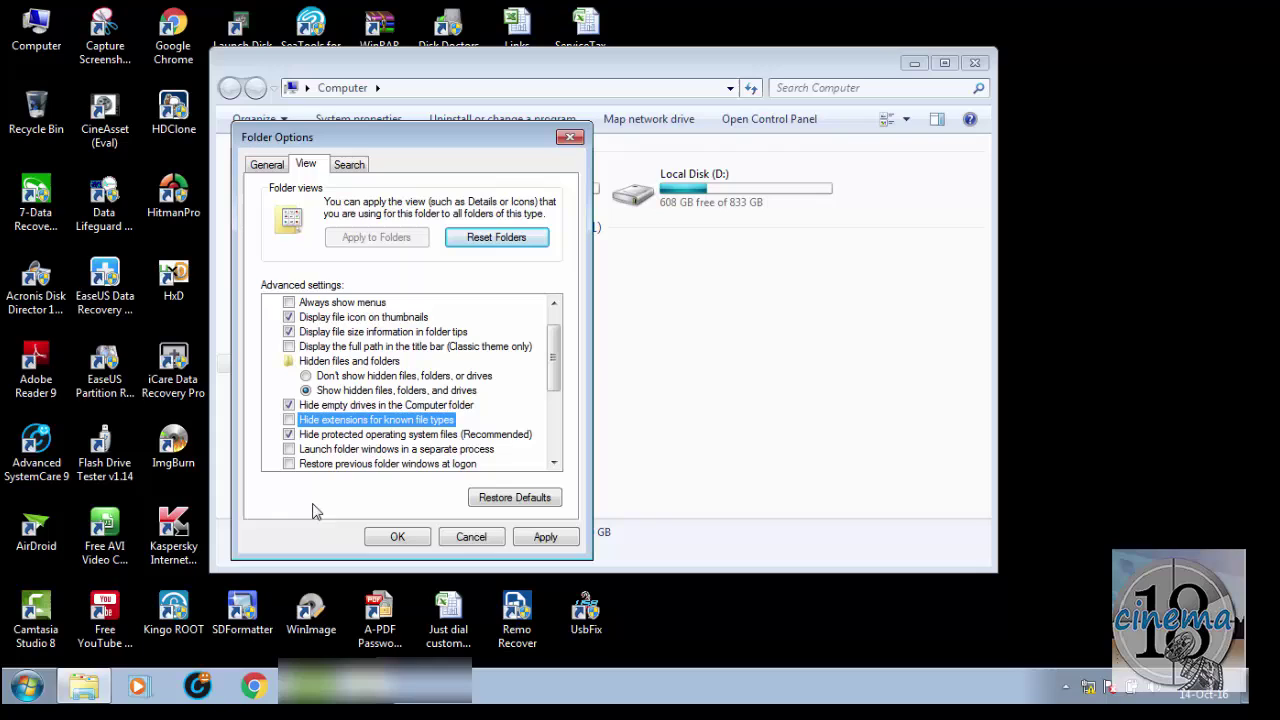
click(545, 538)
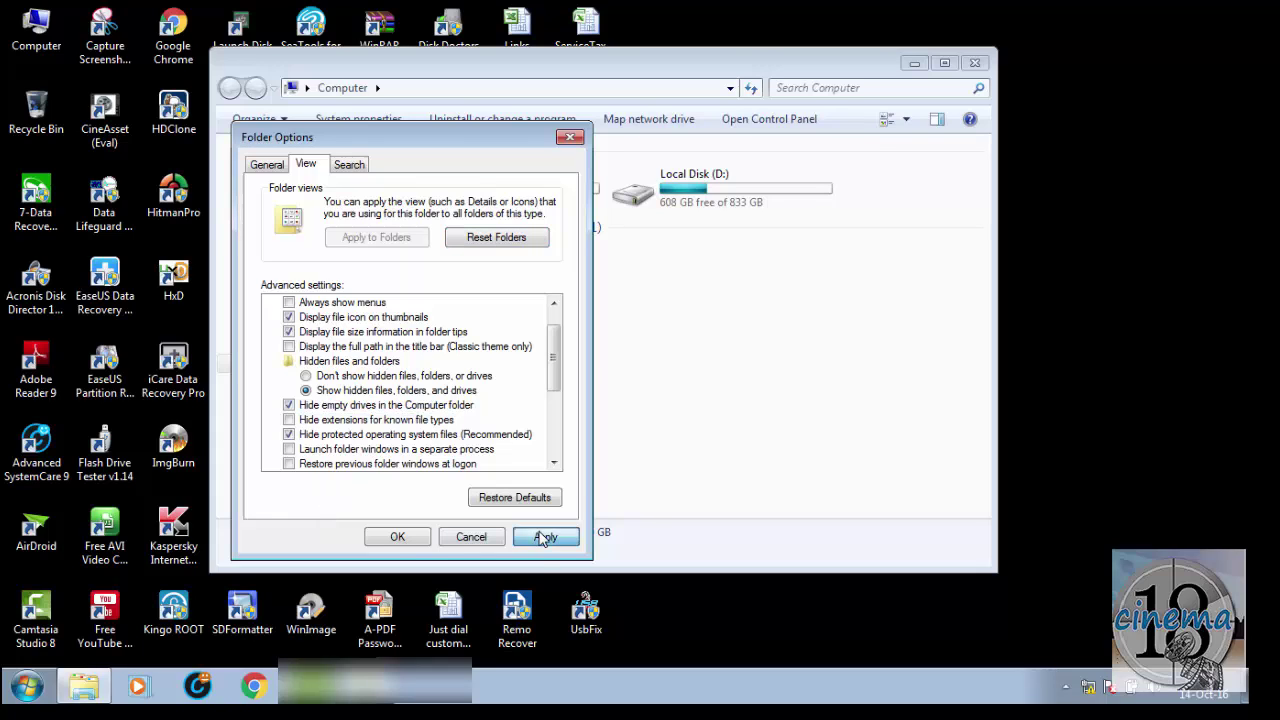
click(415, 540)
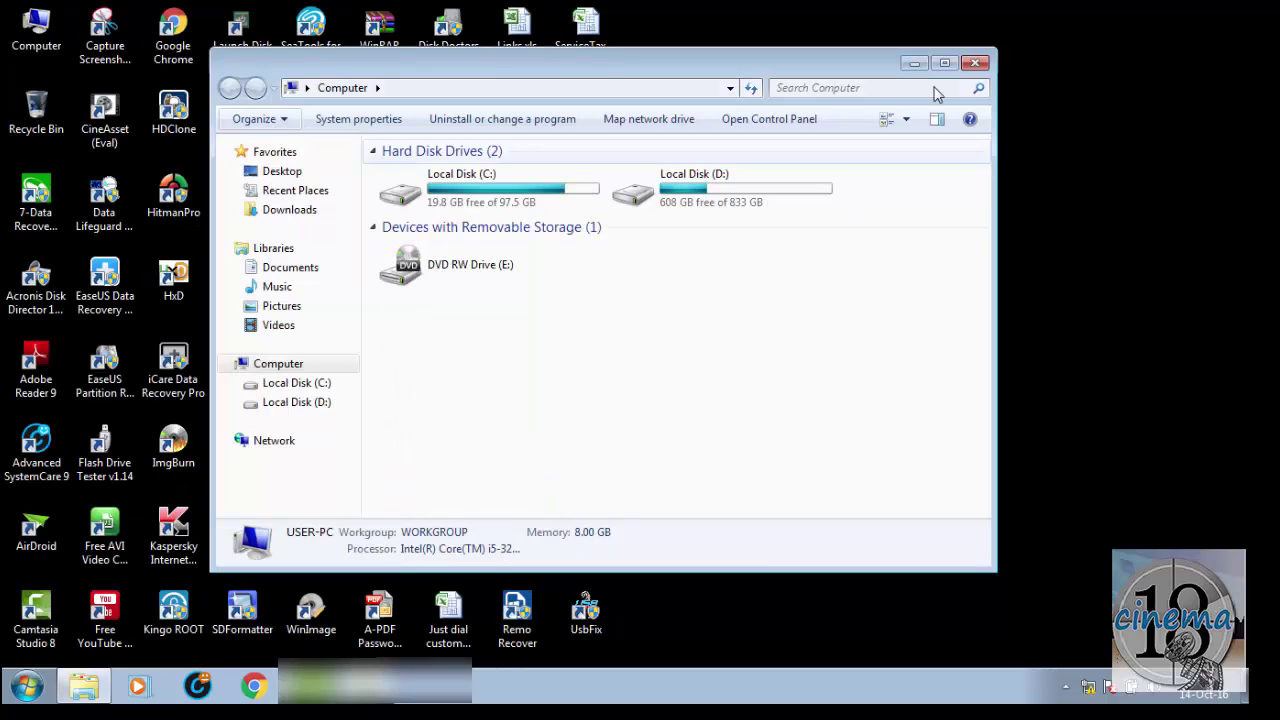
Step: Rename dailysalereport.xlsx to dailysalereport.zip, accepting the extension-change warning
click(975, 63)
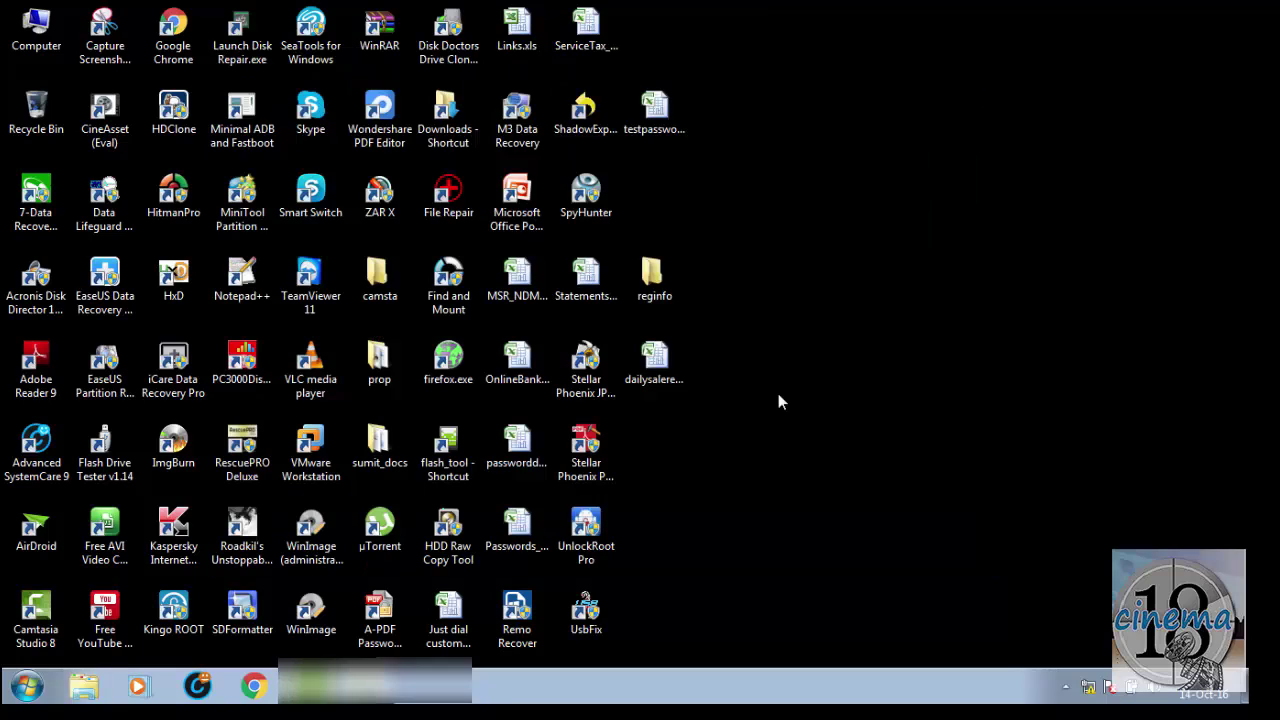
click(655, 365)
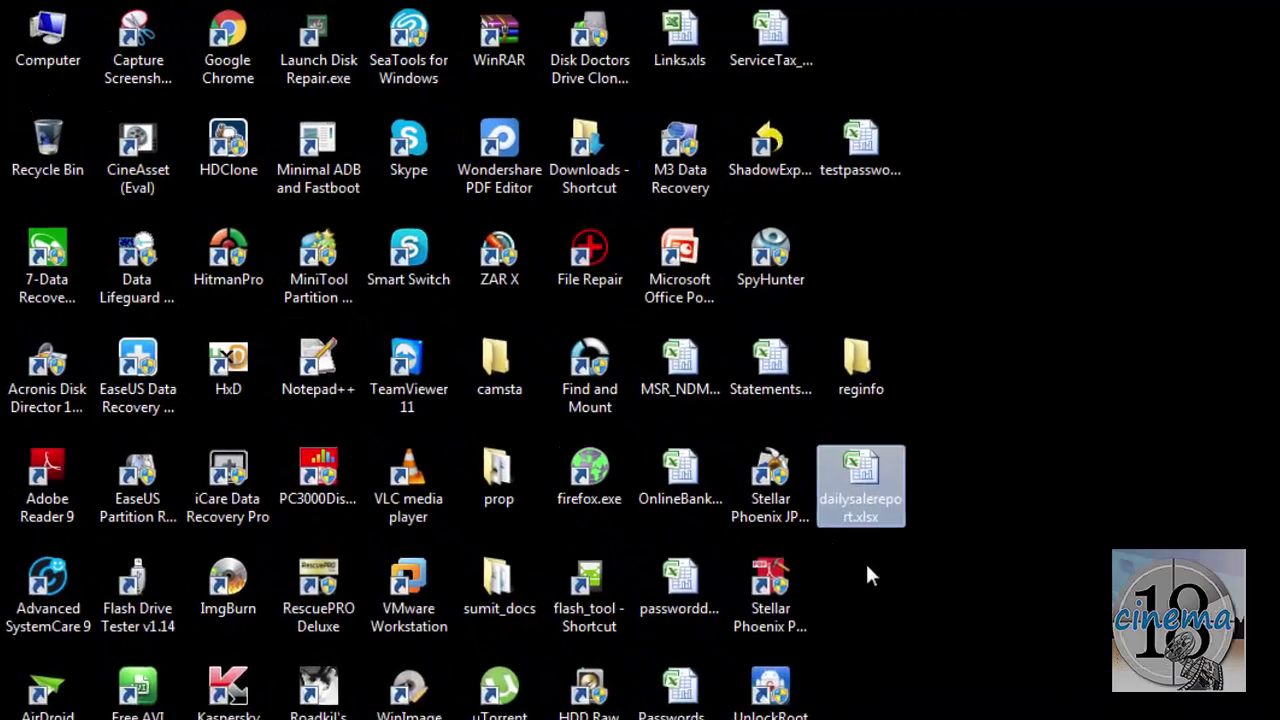
key(F2)
key(Right)
key(Right)
key(Right)
key(Right)
key(Right)
key(Right)
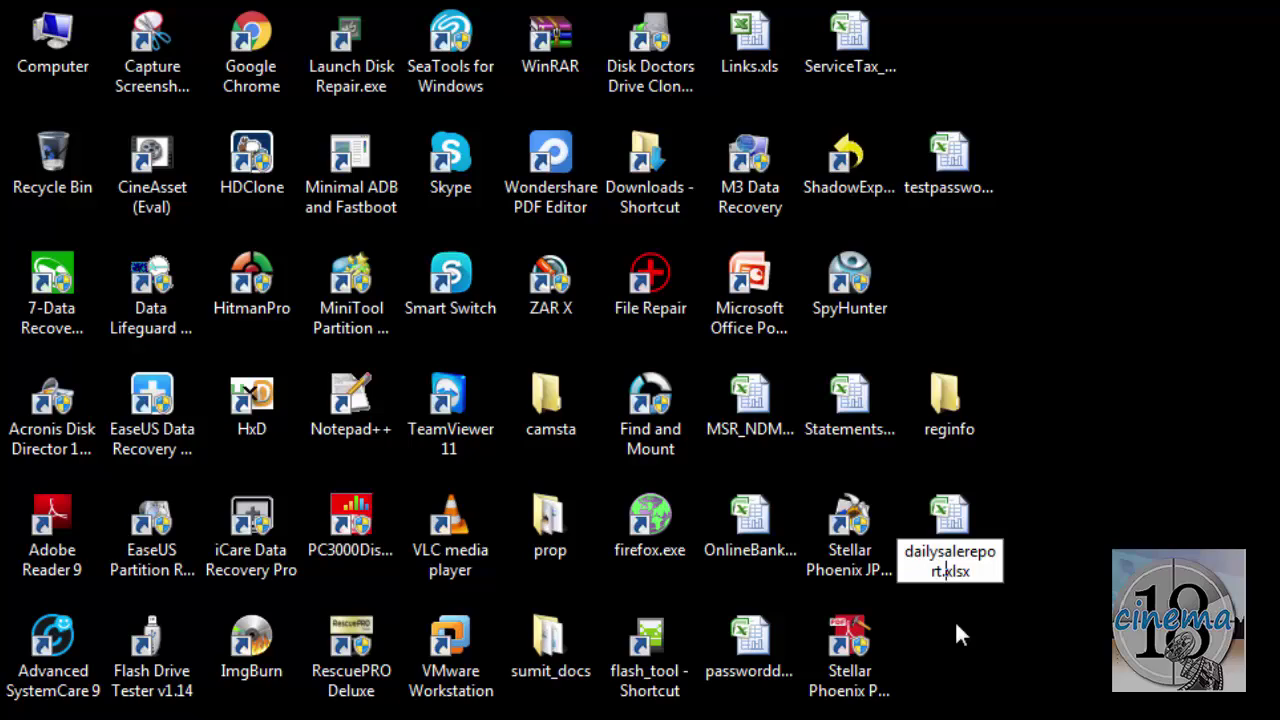
key(BackSpace)
key(BackSpace)
key(BackSpace)
key(BackSpace)
text(zip)
key(Return)
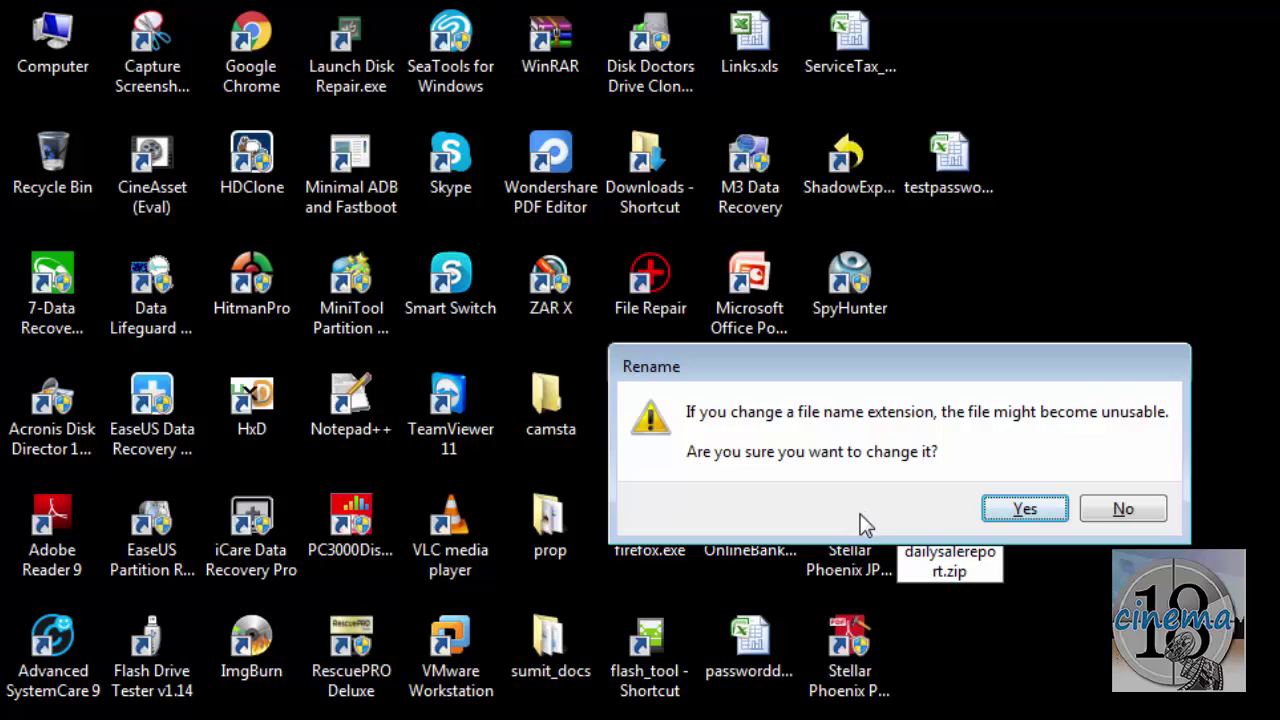
click(1020, 510)
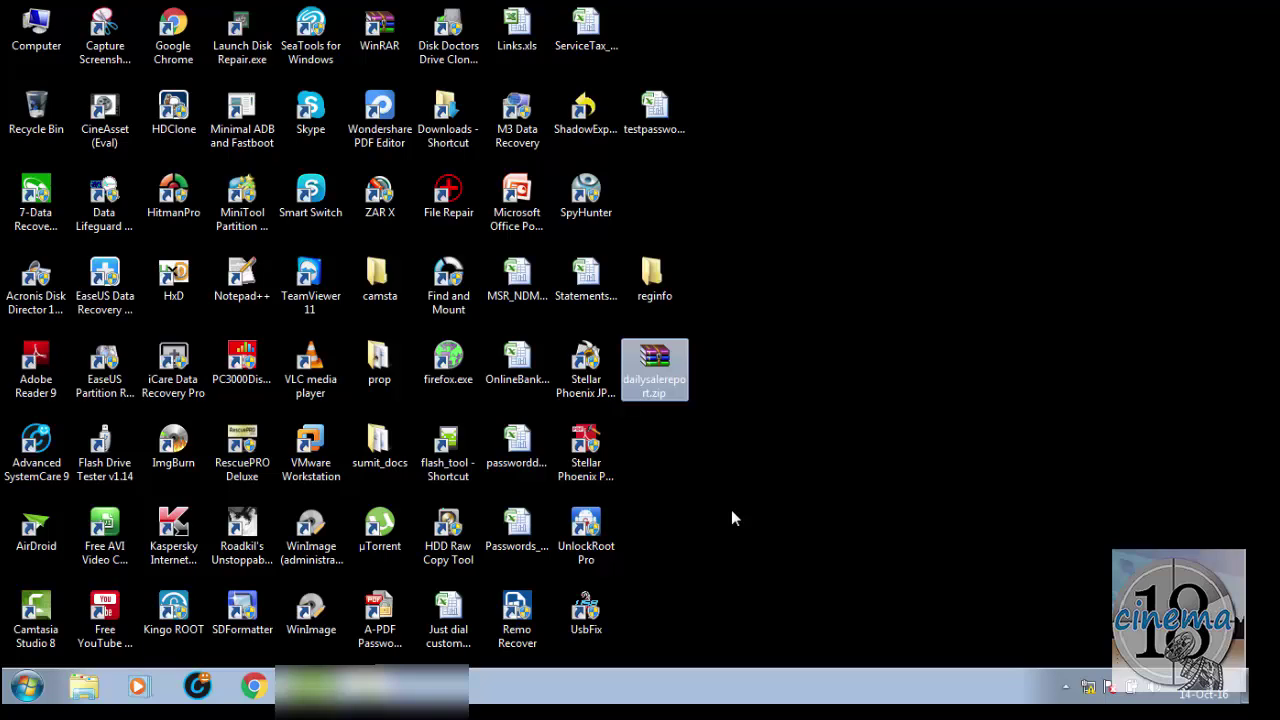
Step: Open dailysalereport.zip in WinRAR, go into xl\worksheets and highlight sheet1.xml
double_click(657, 362)
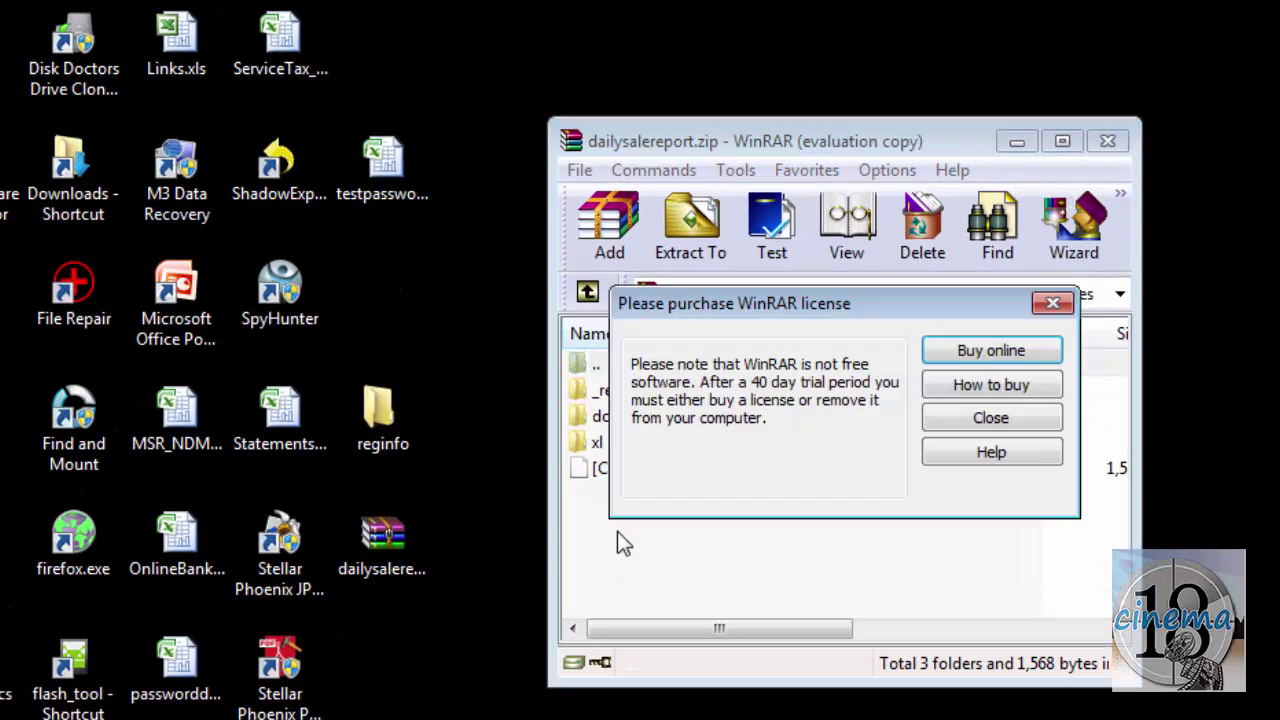
click(996, 414)
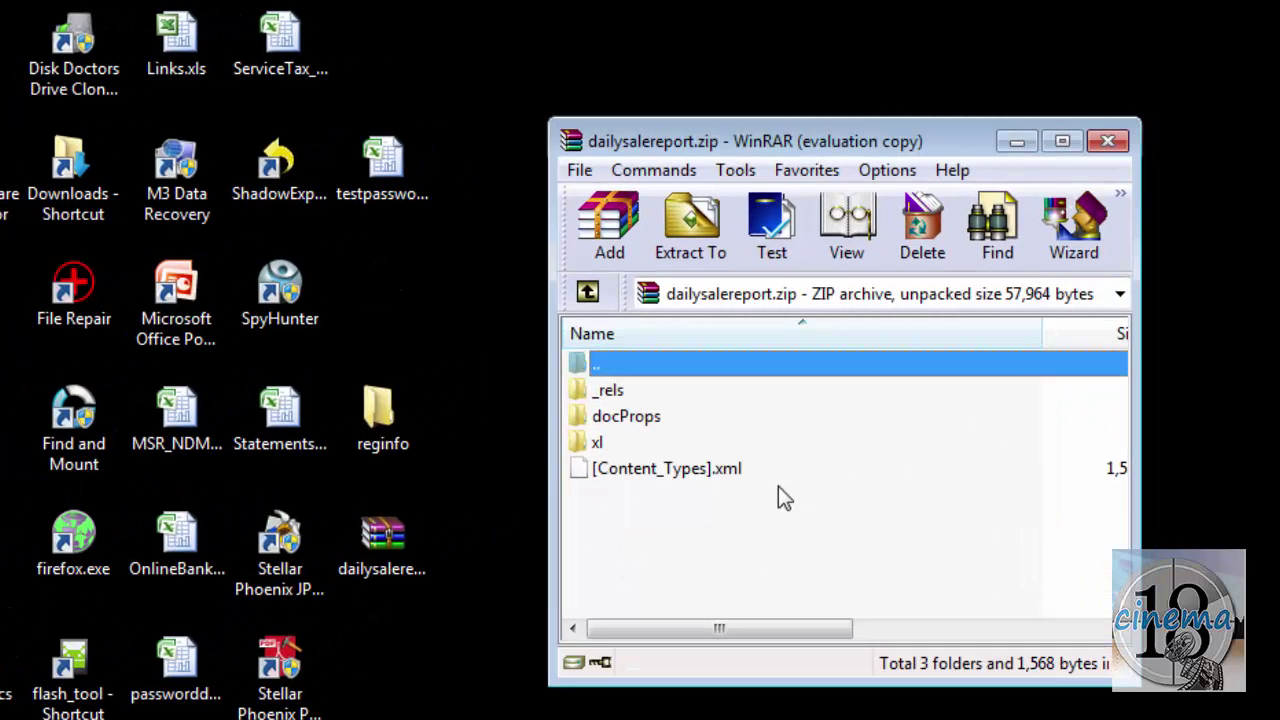
click(625, 446)
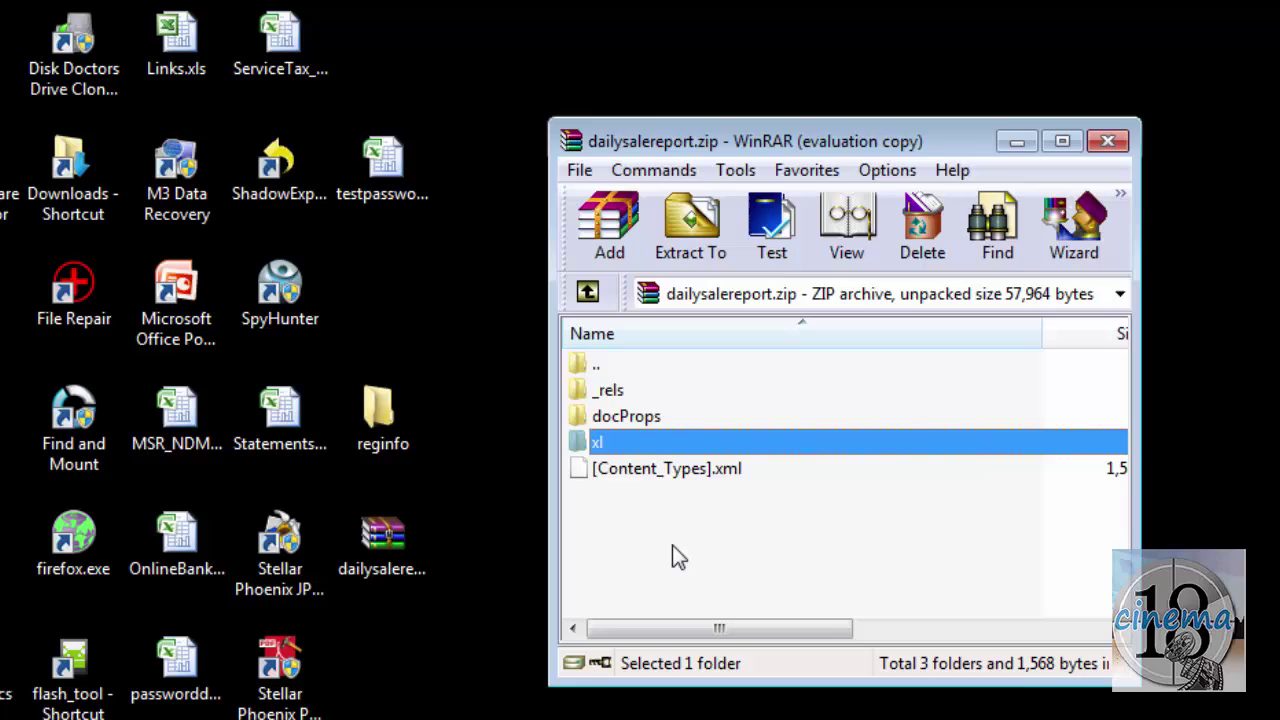
key(Return)
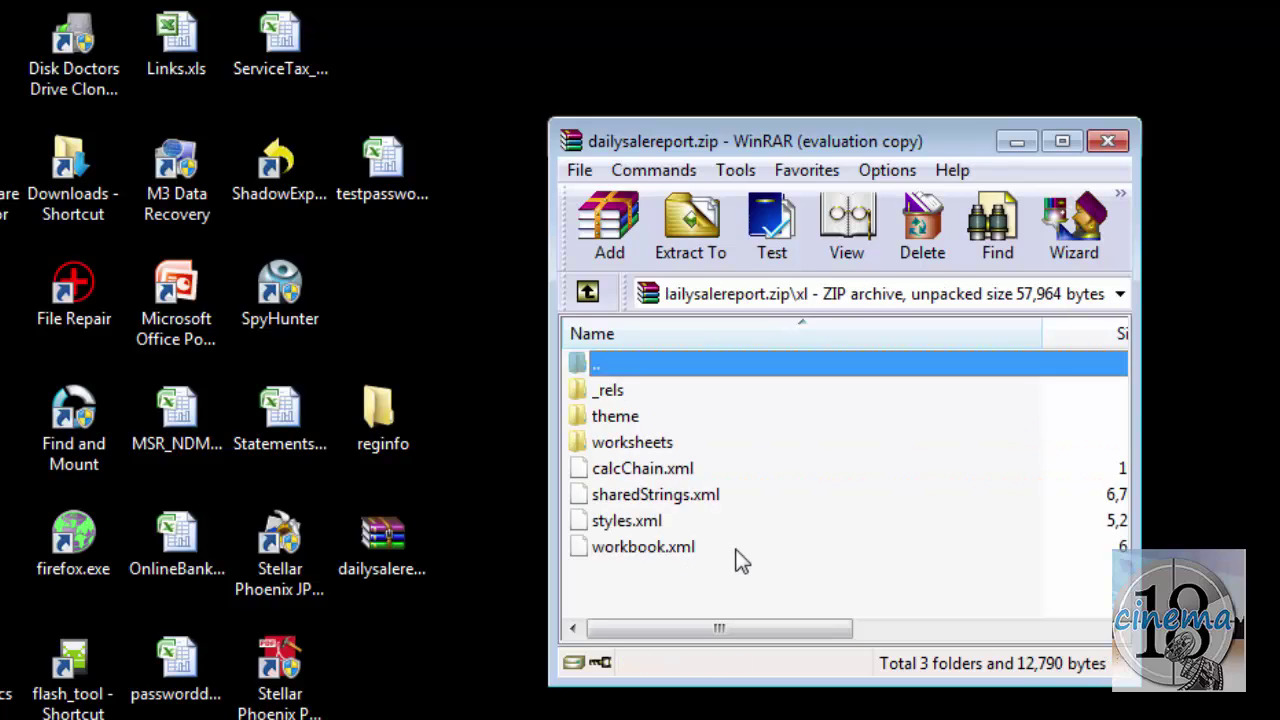
key(Down)
key(Down)
key(Down)
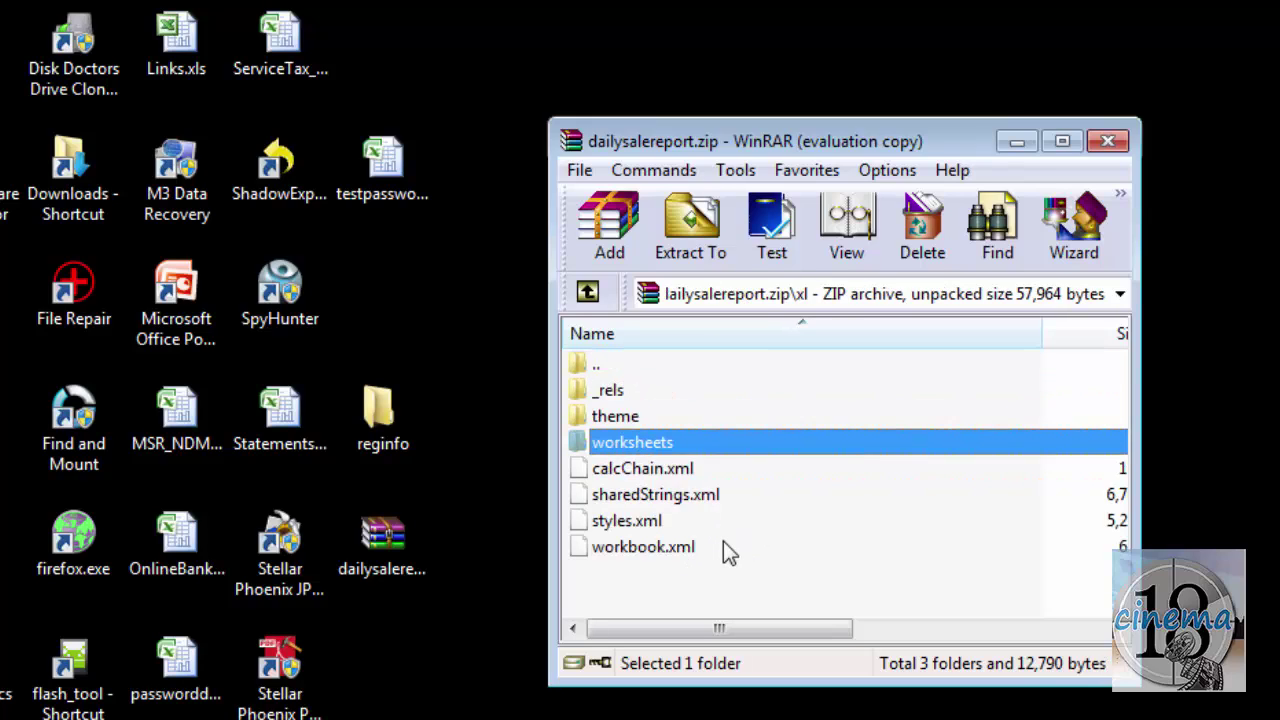
key(Return)
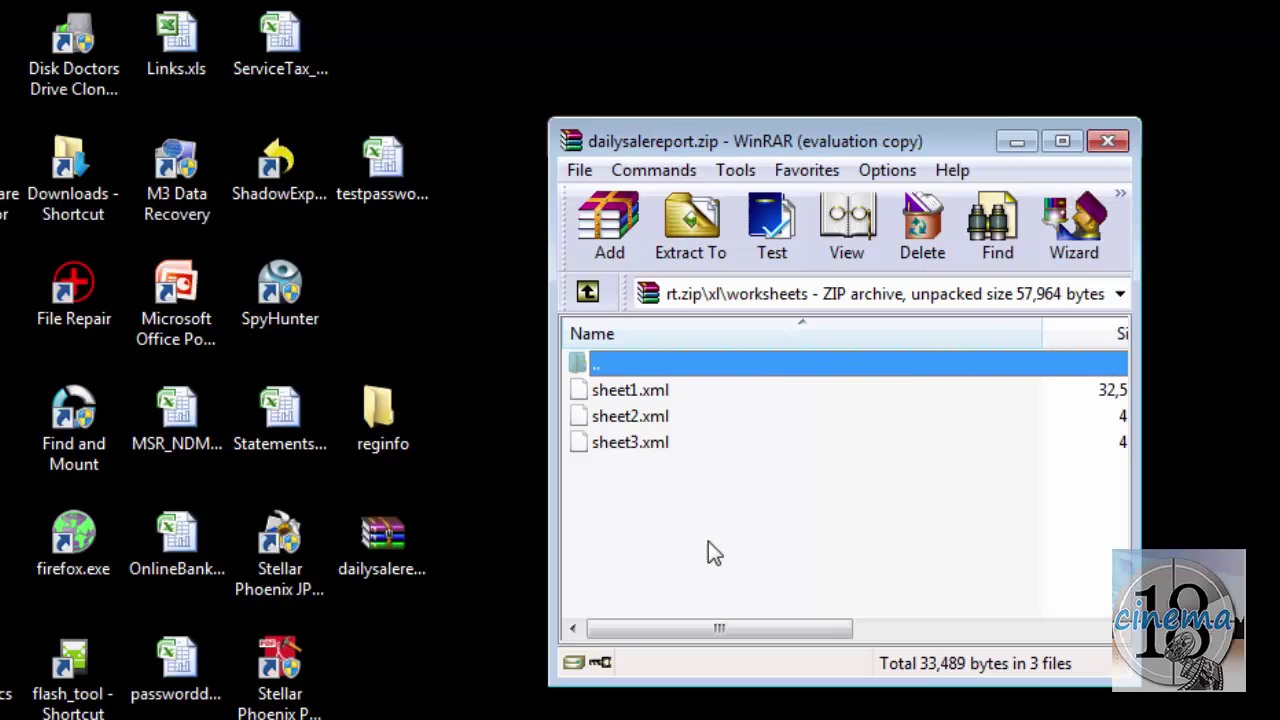
key(Down)
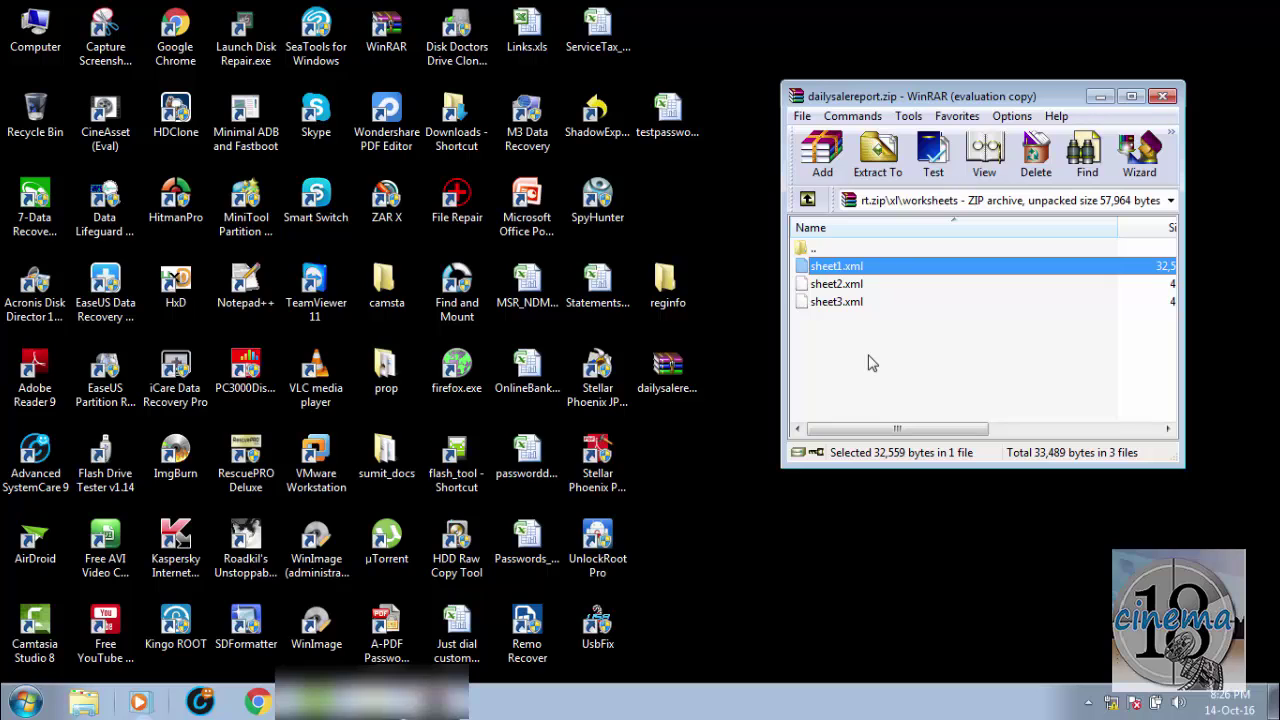
Step: Open sheet1.xml in Notepad and place the caret just after </sheetData>
key(Return)
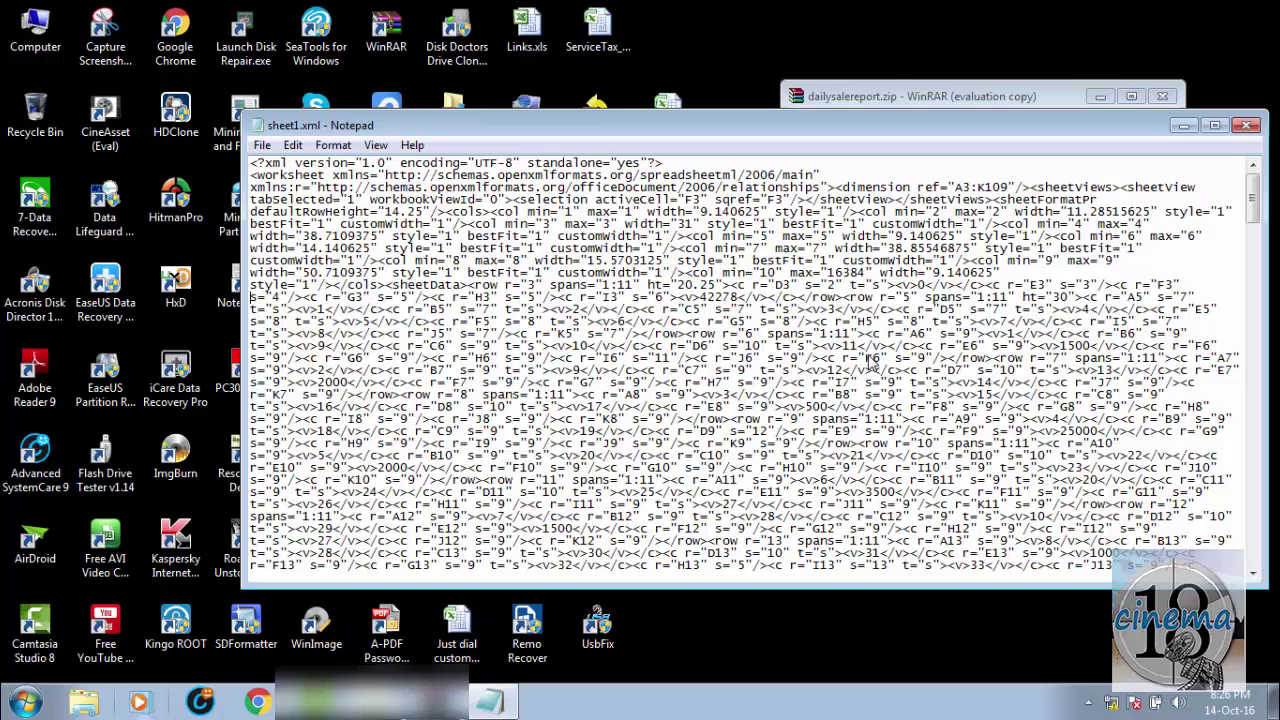
scroll(870, 365, down, 20)
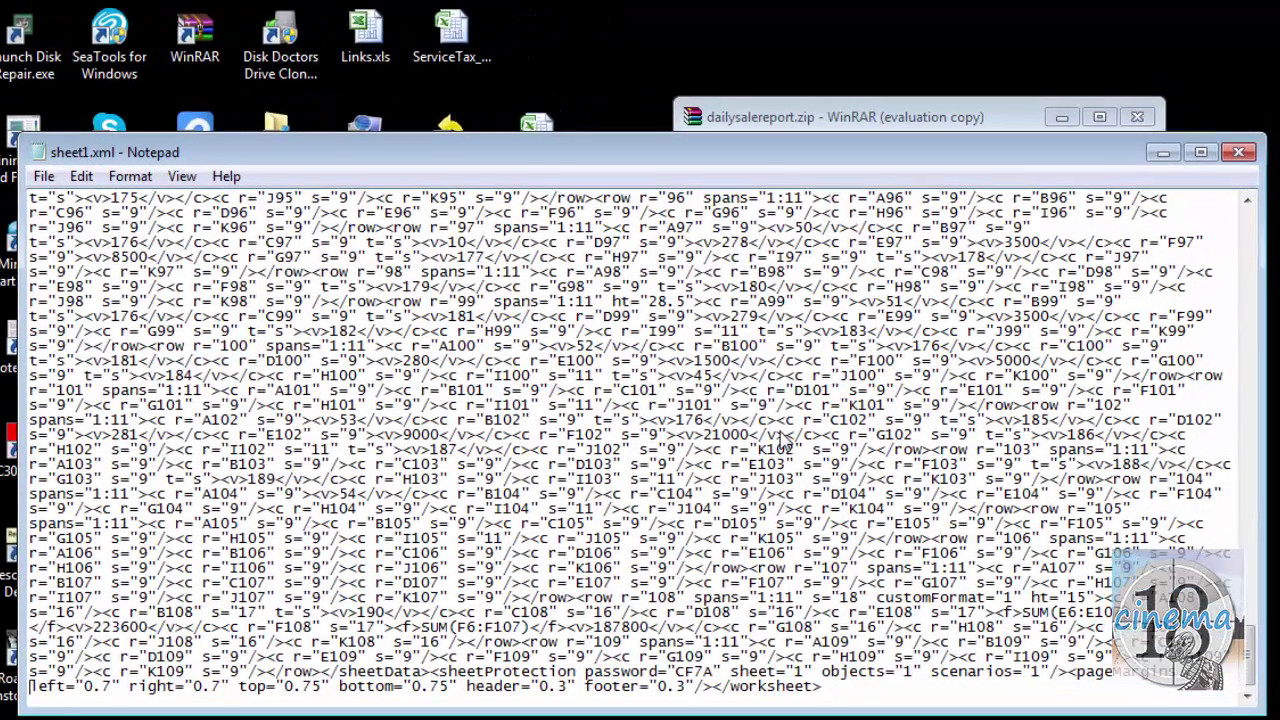
key(Right)
key(Right)
key(Right)
key(Right)
key(Right)
key(Right)
key(Right)
key(Right)
key(Right)
key(Right)
key(Right)
key(Right)
key(Right)
key(Right)
key(Right)
key(Right)
key(Right)
key(Right)
key(Right)
key(Right)
key(Right)
key(Right)
key(Right)
key(Right)
key(Right)
key(Right)
key(Right)
key(Right)
key(Up)
key(Right)
key(Right)
key(Right)
key(Right)
key(Right)
key(Right)
key(Left)
Step: Select the whole <sheetProtection ... /> tag
key(shift+Right)
key(shift+Right)
key(shift+Right)
key(shift+Right)
key(shift+Right)
key(shift+Right)
key(shift+Right)
key(shift+Right)
key(shift+Right)
key(shift+Right)
key(shift+Right)
key(shift+Right)
key(shift+Right)
key(shift+Right)
key(shift+Right)
key(shift+Right)
key(shift+Right)
key(shift+Right)
key(shift+Right)
key(shift+Right)
key(shift+Right)
key(shift+Right)
key(shift+Right)
key(shift+Right)
key(shift+Right)
key(shift+Right)
key(shift+Right)
key(shift+Right)
key(shift+Right)
key(shift+Right)
key(shift+Right)
key(shift+Right)
key(shift+Right)
key(shift+Right)
key(shift+Right)
key(shift+Right)
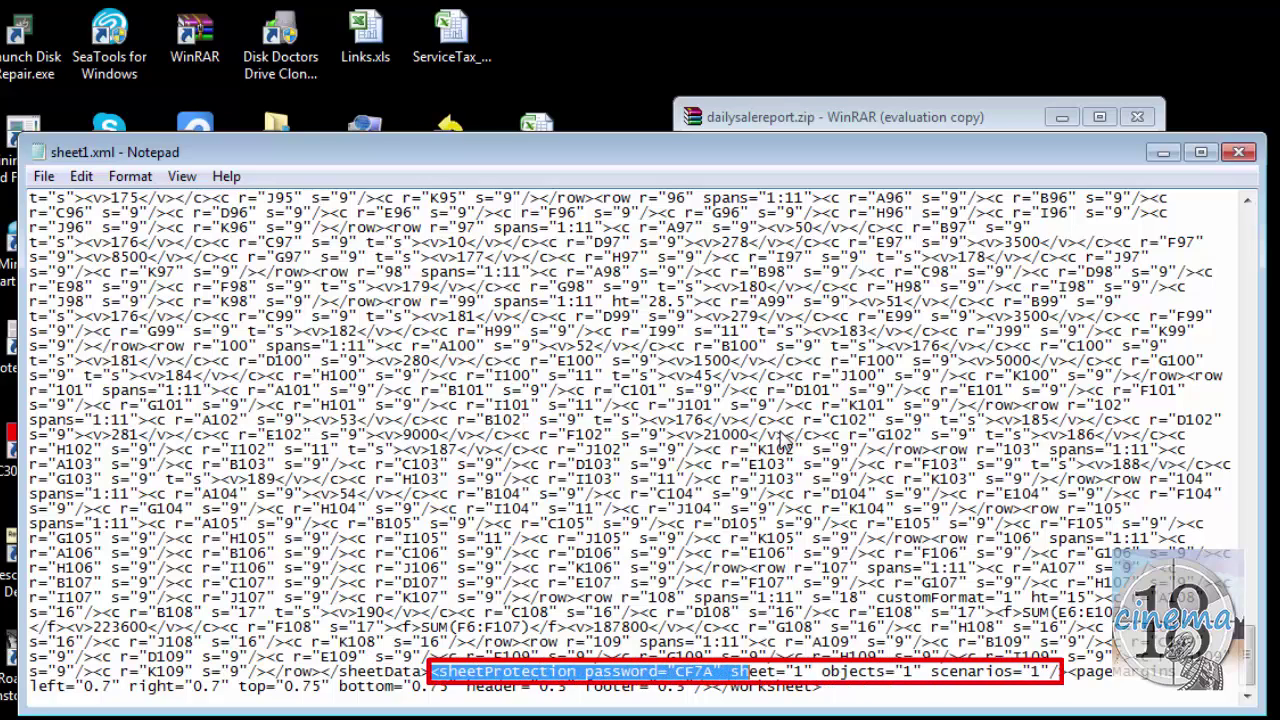
key(shift+Right)
key(shift+Right)
key(shift+Right)
key(shift+Right)
key(shift+Right)
key(shift+Right)
key(shift+Right)
key(shift+Right)
key(shift+Right)
key(shift+Right)
key(shift+Right)
key(shift+Right)
key(shift+Right)
key(shift+Right)
key(shift+Right)
key(shift+Right)
key(shift+Right)
key(shift+Right)
key(shift+Right)
key(shift+Right)
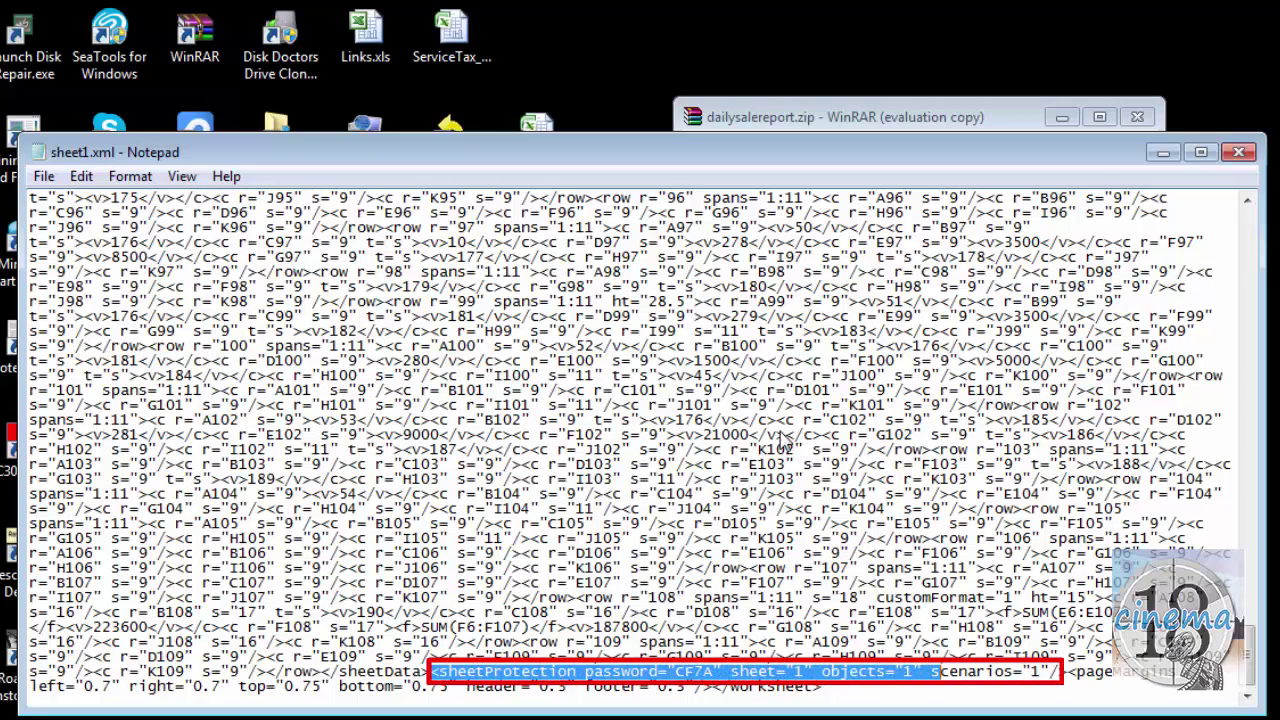
key(shift+Right)
key(shift+Right)
key(shift+Right)
key(shift+Right)
key(shift+Right)
key(shift+Right)
key(shift+Right)
key(shift+Right)
key(shift+Right)
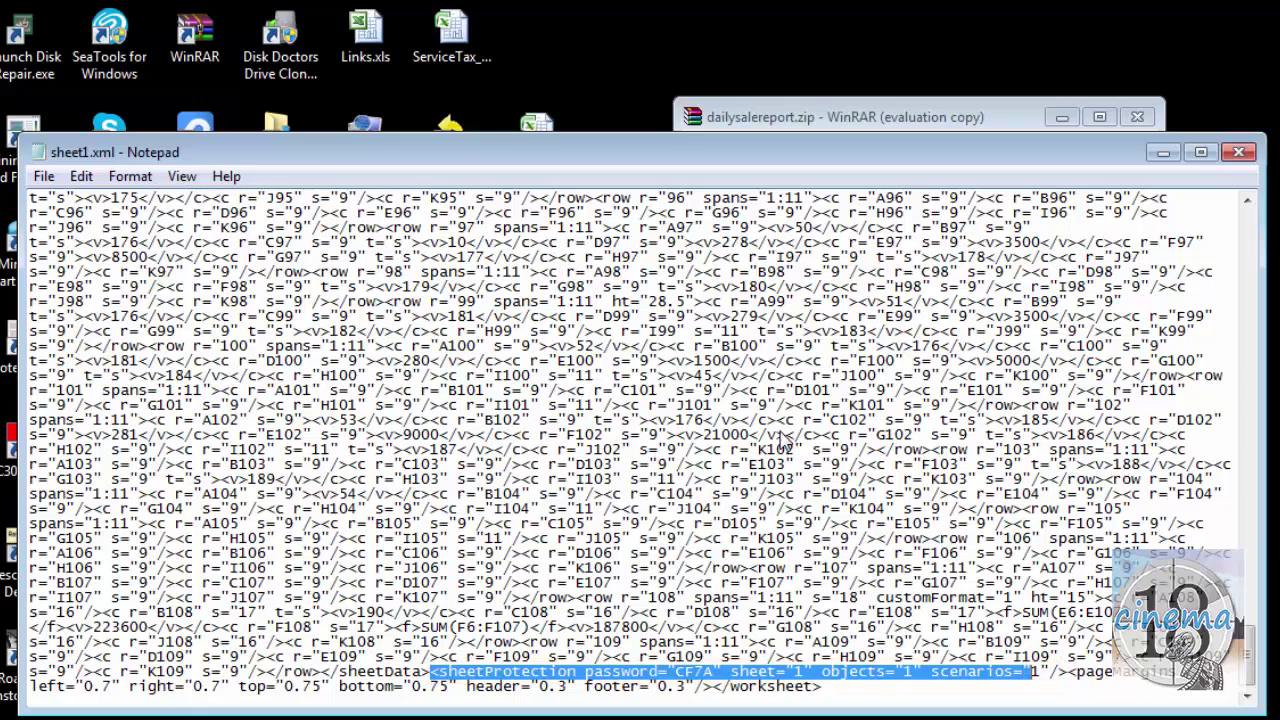
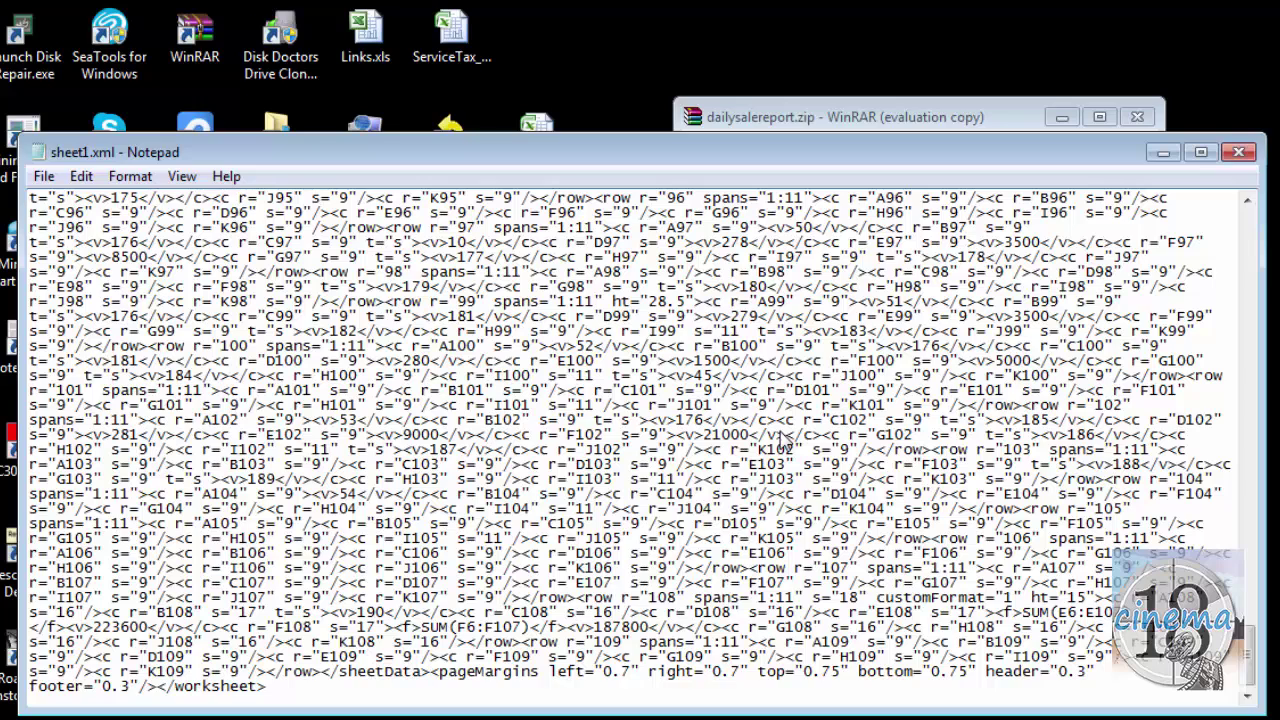
Step: Save the edited sheet1.xml in Notepad and close Notepad
click(44, 176)
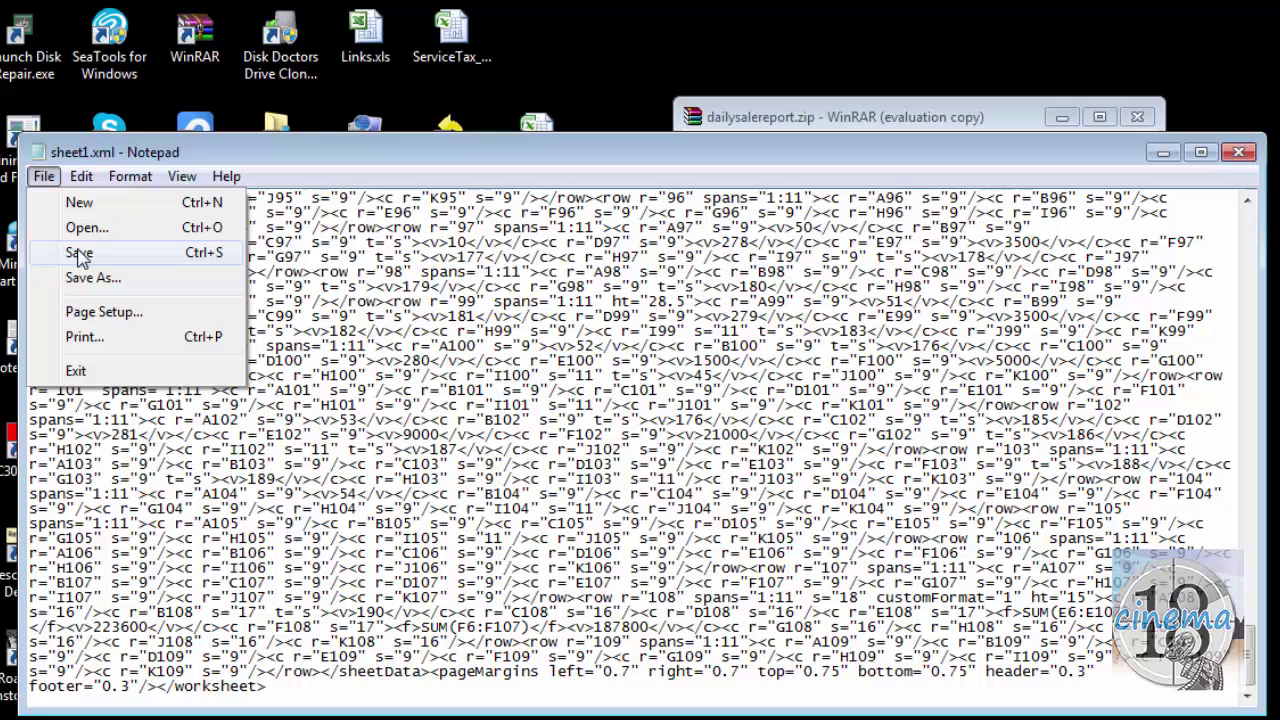
click(79, 253)
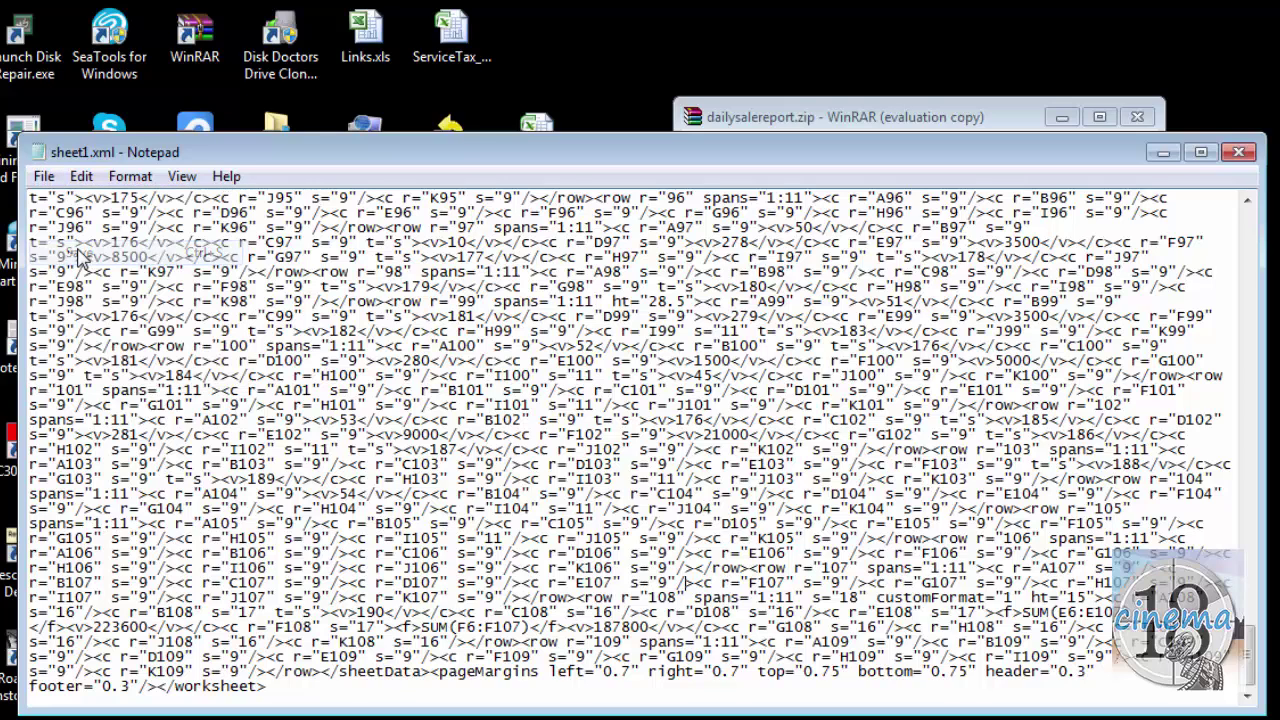
click(1238, 152)
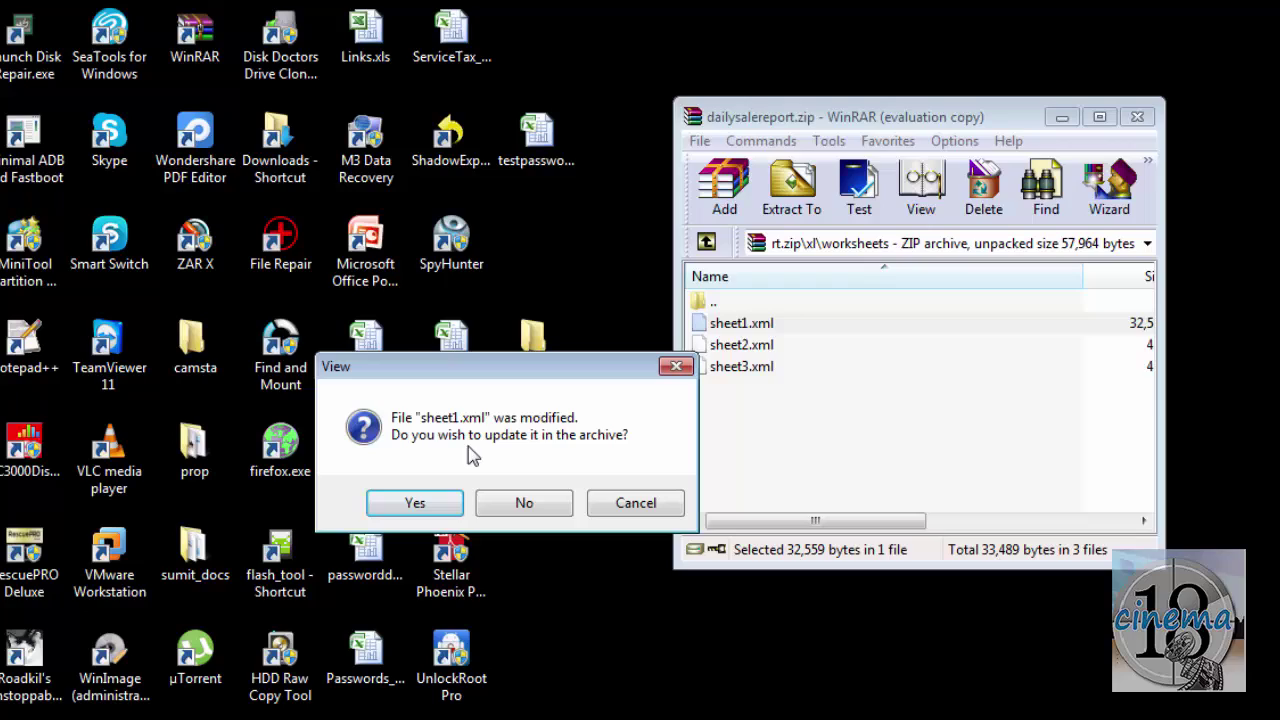
Step: Update the modified sheet1.xml inside dailysalereport.zip, close WinRAR, and select the archive on the desktop
click(417, 505)
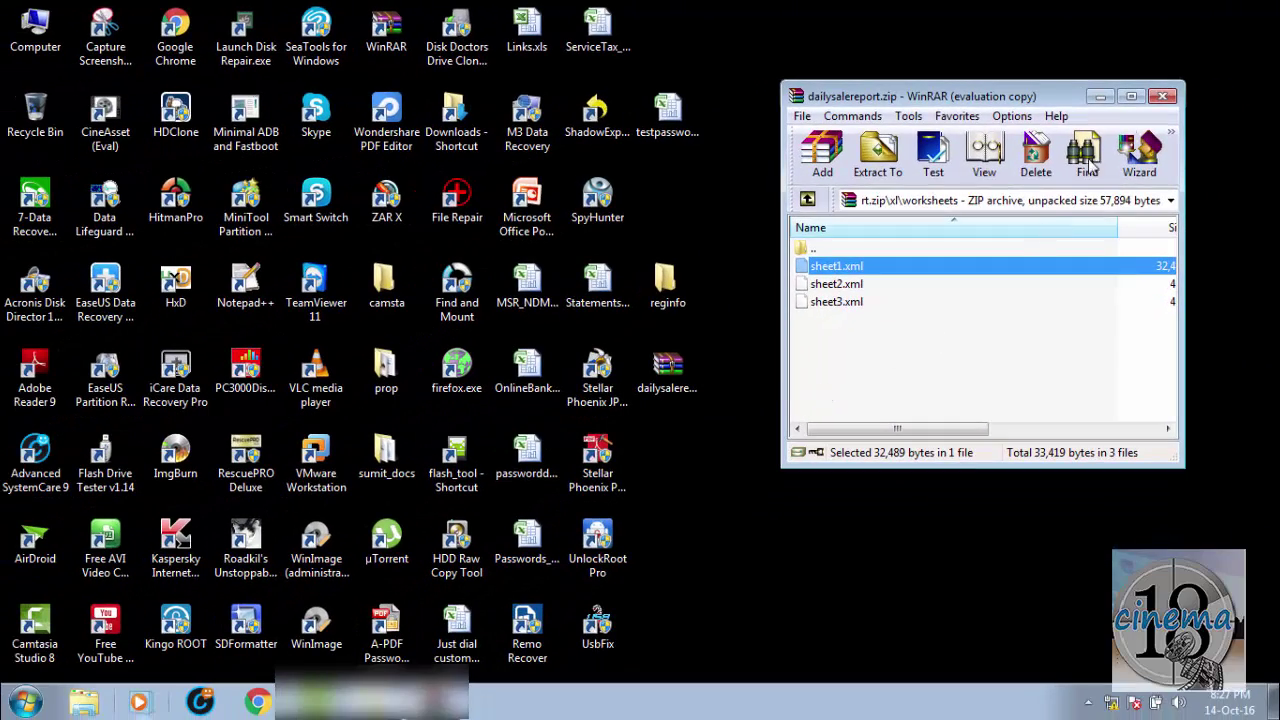
click(1162, 97)
click(668, 372)
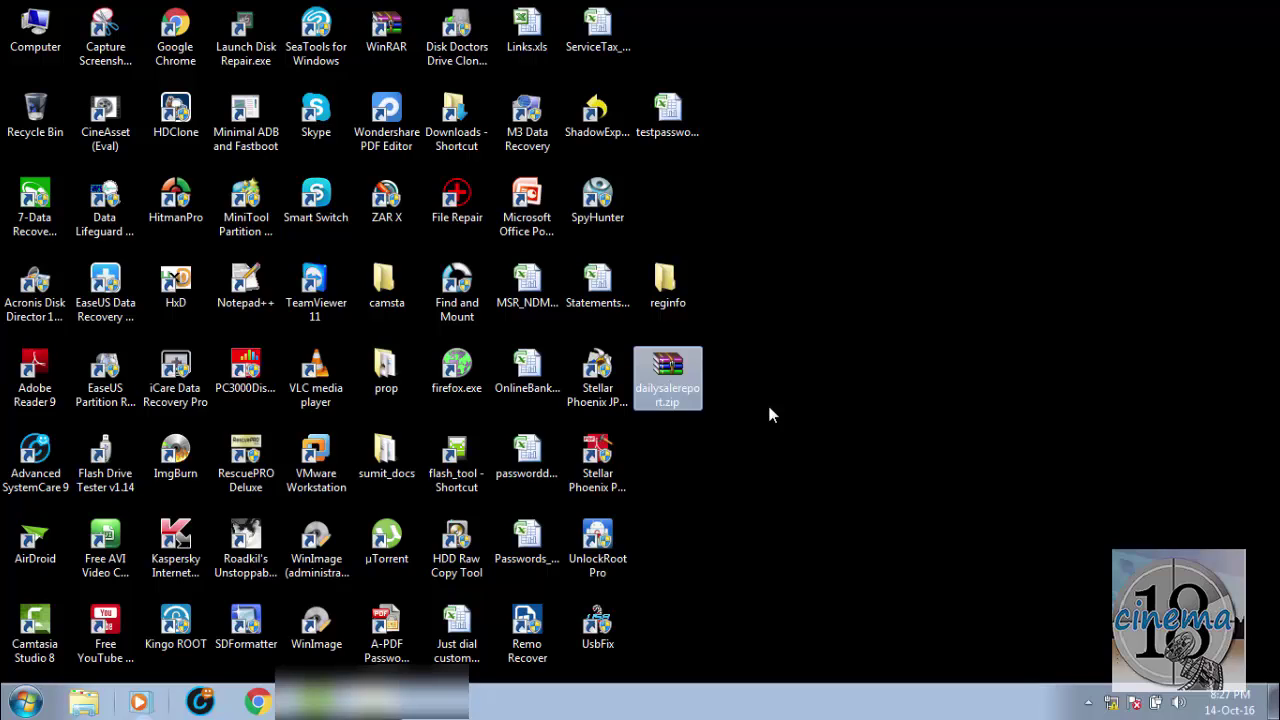
Step: Rename dailysalereport.zip to dailysalereport.xlsx and confirm the extension change
key(F2)
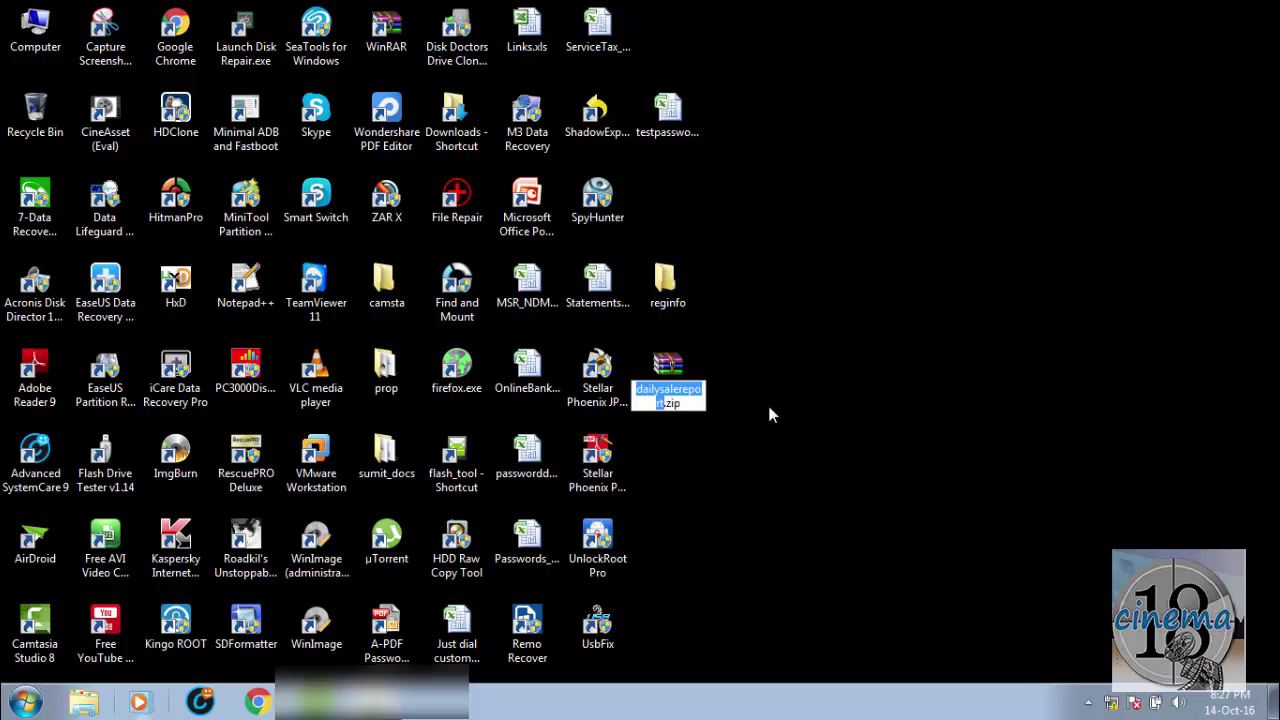
key(End)
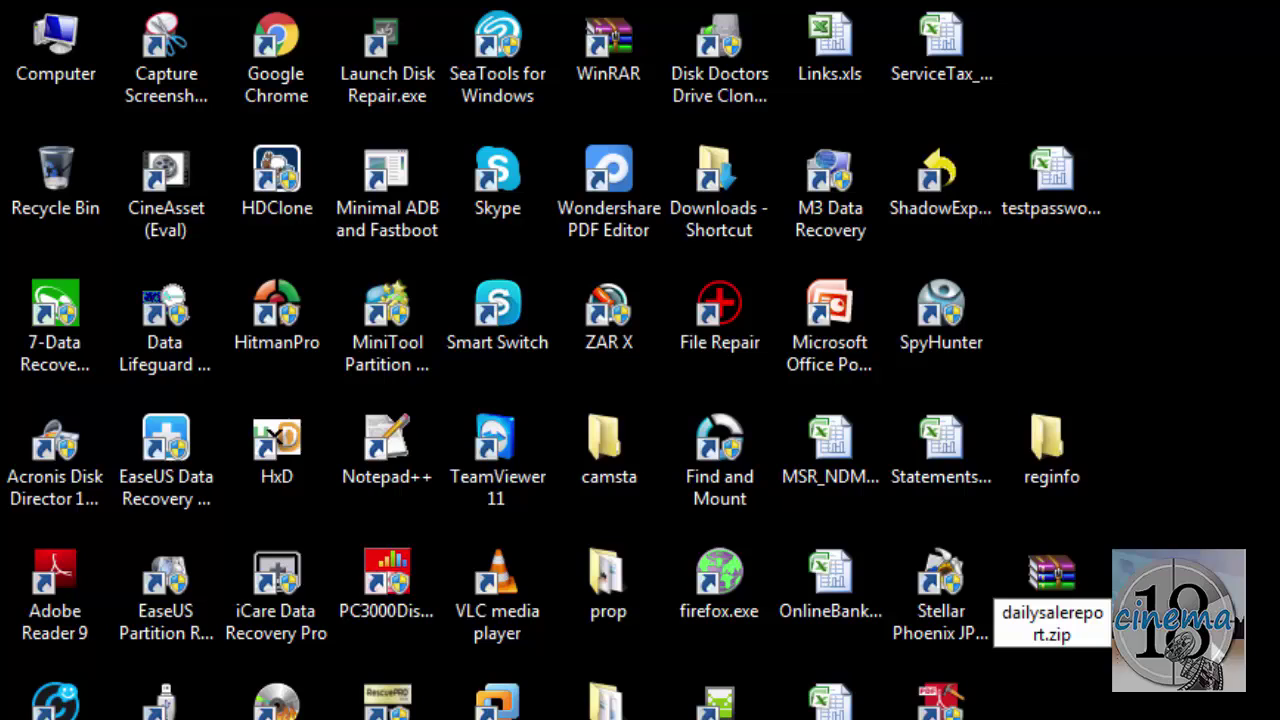
key(BackSpace)
key(BackSpace)
key(BackSpace)
text(xlsx)
key(Return)
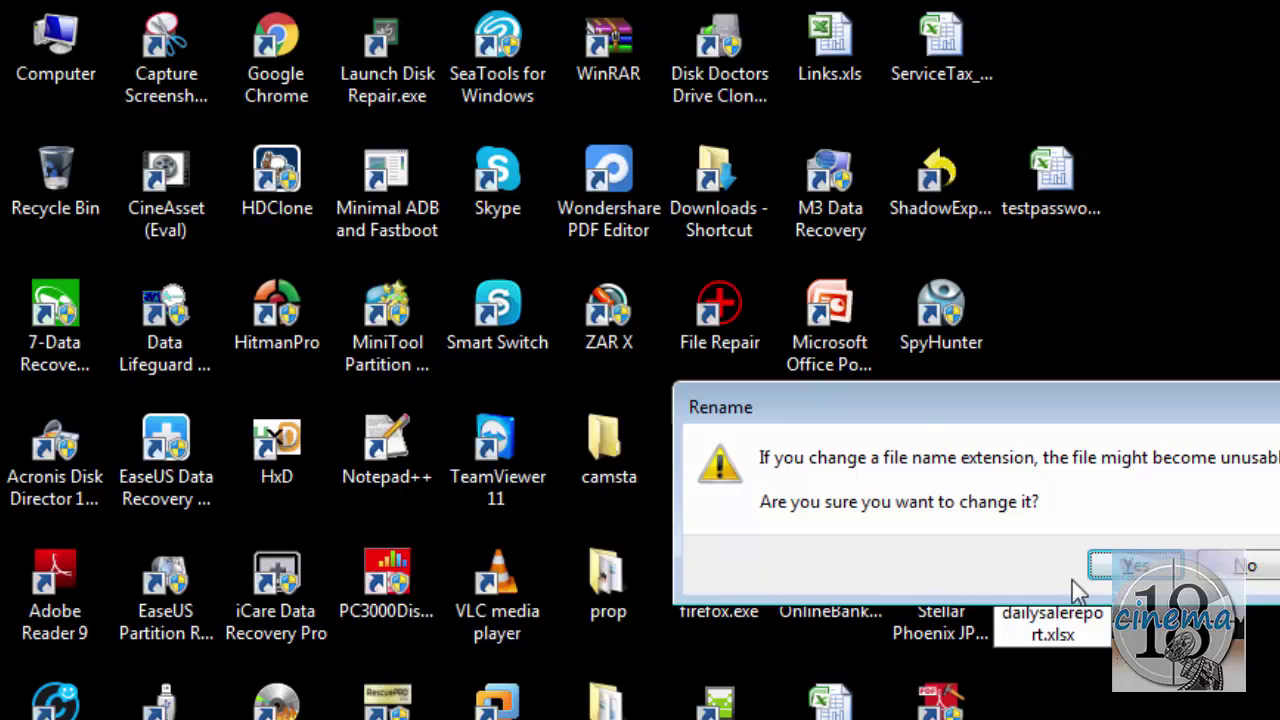
click(1125, 568)
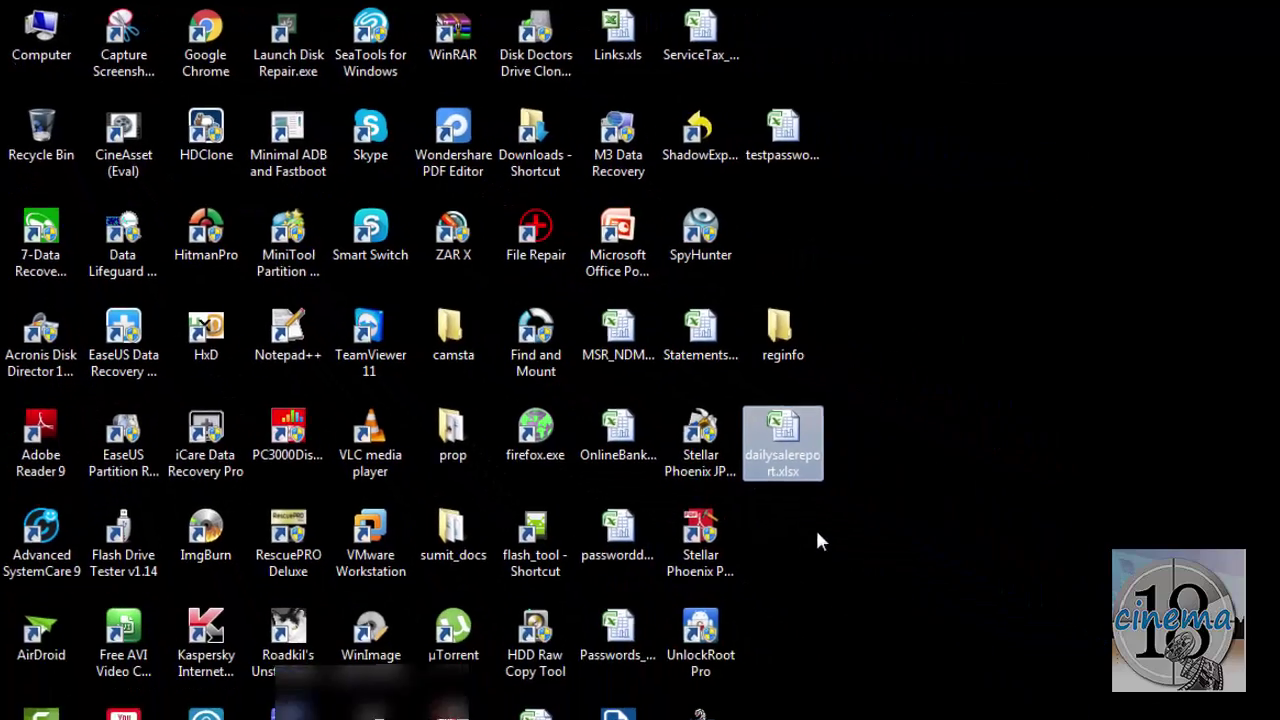
Step: Open dailysalereport.xlsx in Excel and enter 'ggggg' in cell G3 of Sheet1
key(Return)
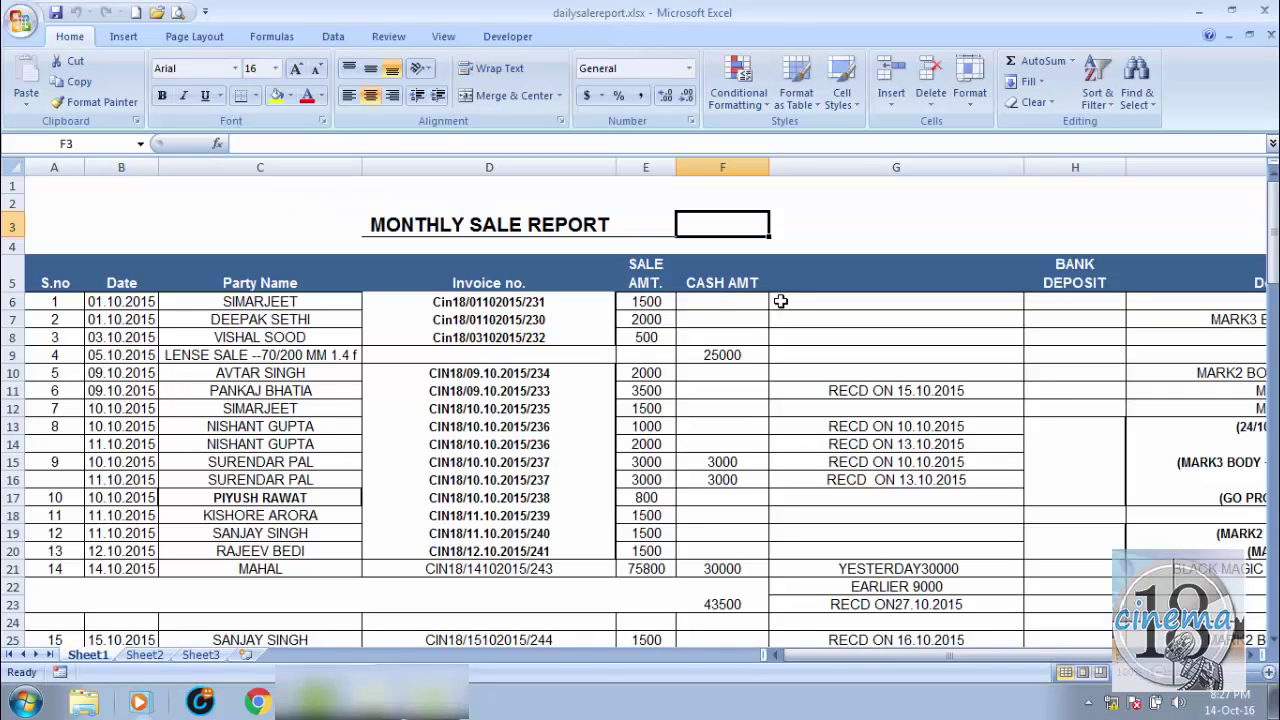
click(752, 360)
key(Left)
key(Up)
key(Up)
key(Up)
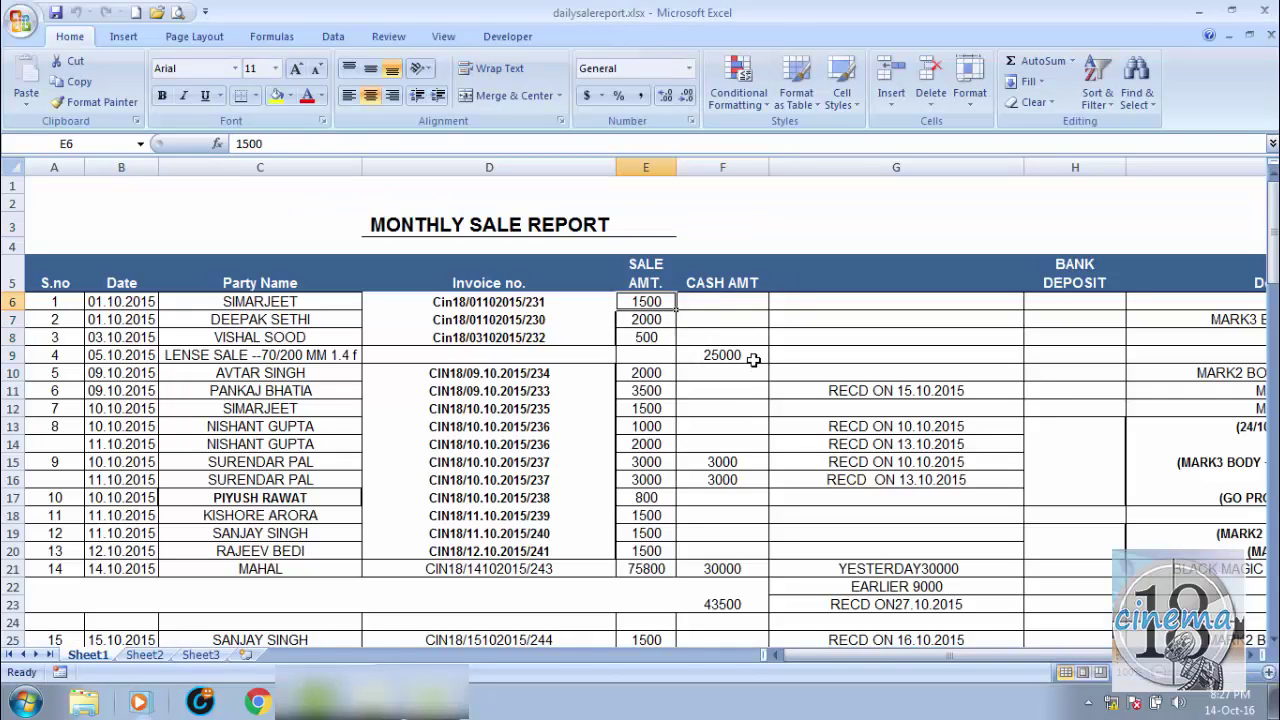
key(Right)
key(Right)
key(Up)
key(Up)
key(Up)
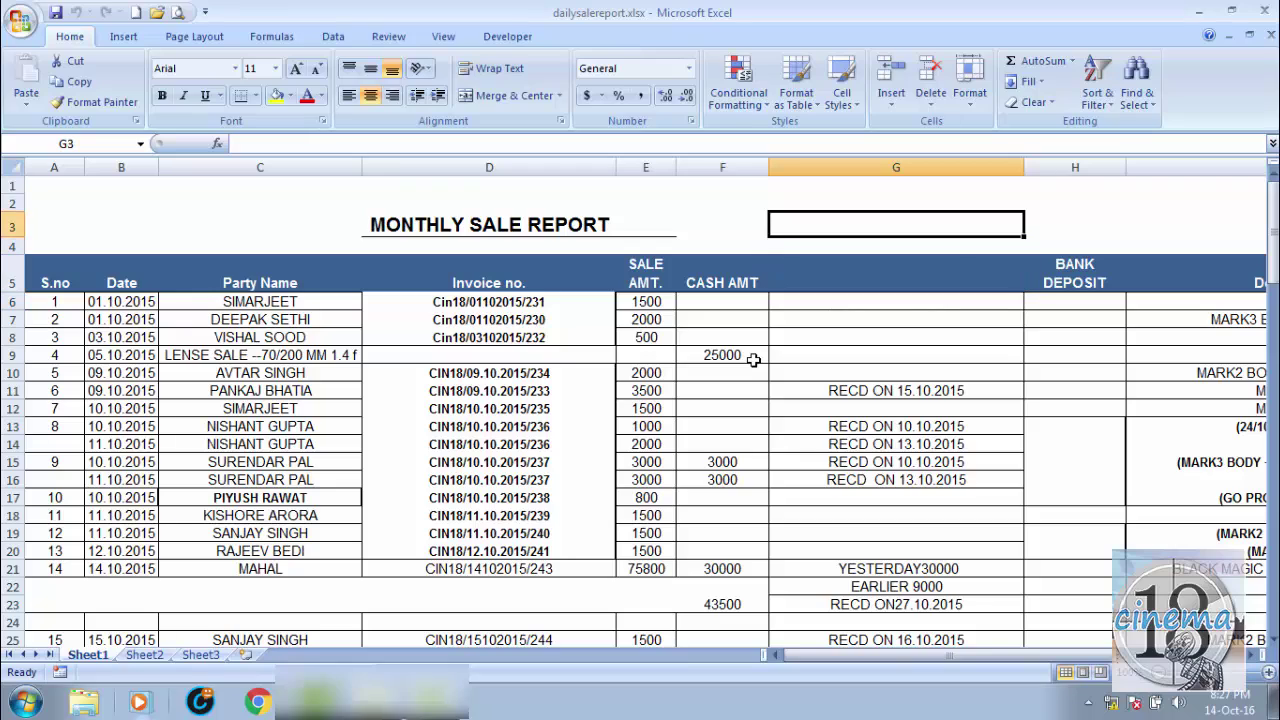
text(ggggg)
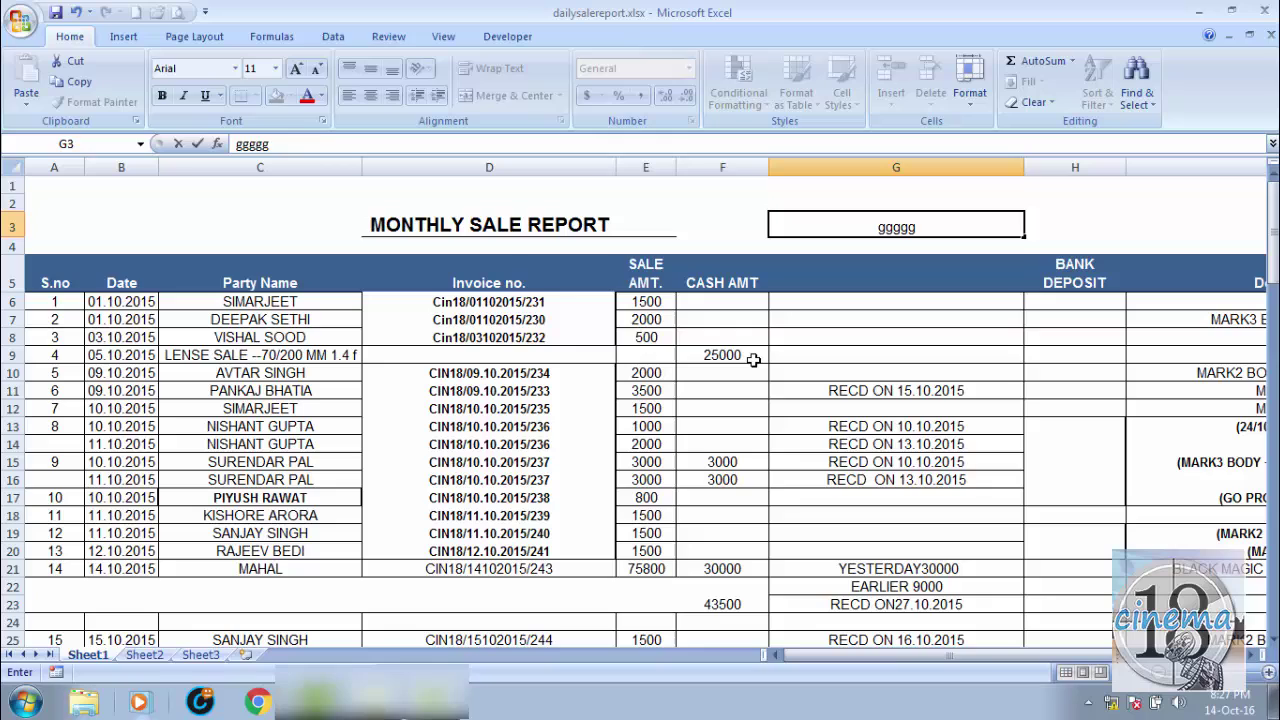
key(Return)
Step: Move between neighbouring cells around G3 to G6 to confirm the sheet is editable
key(Down)
key(Down)
key(Up)
key(Left)
key(Up)
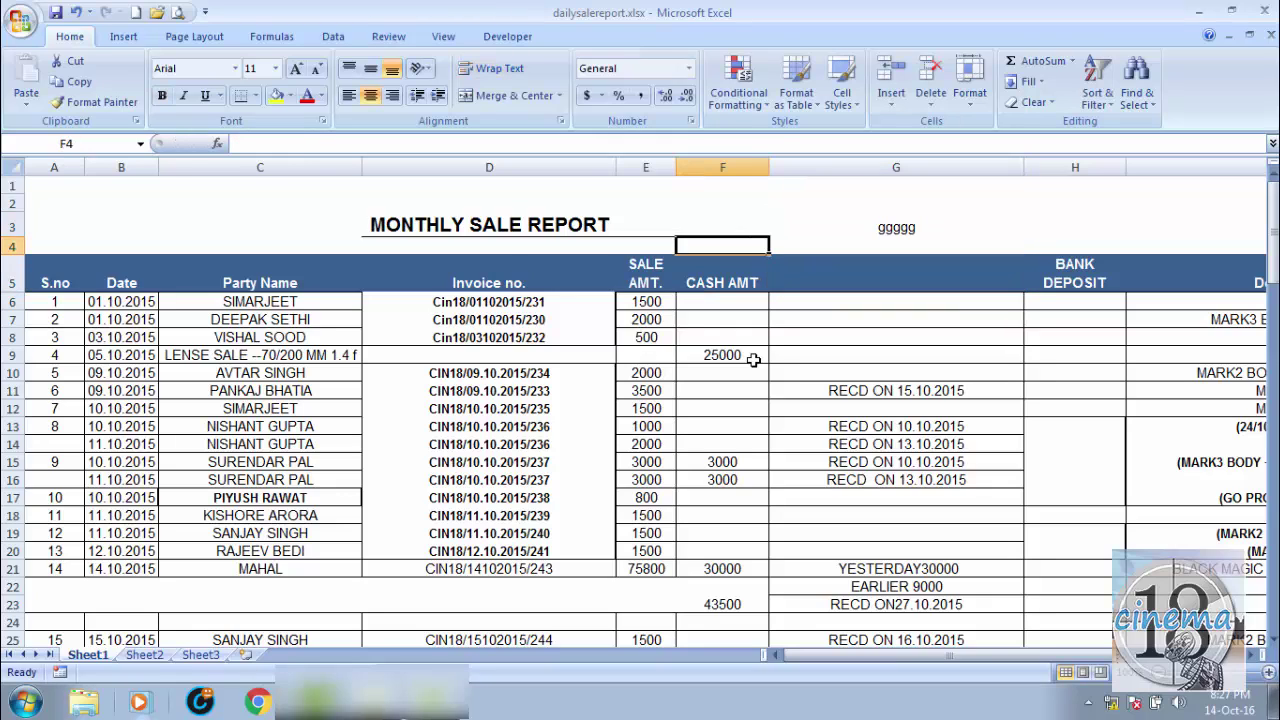
key(Right)
key(Down)
key(Down)
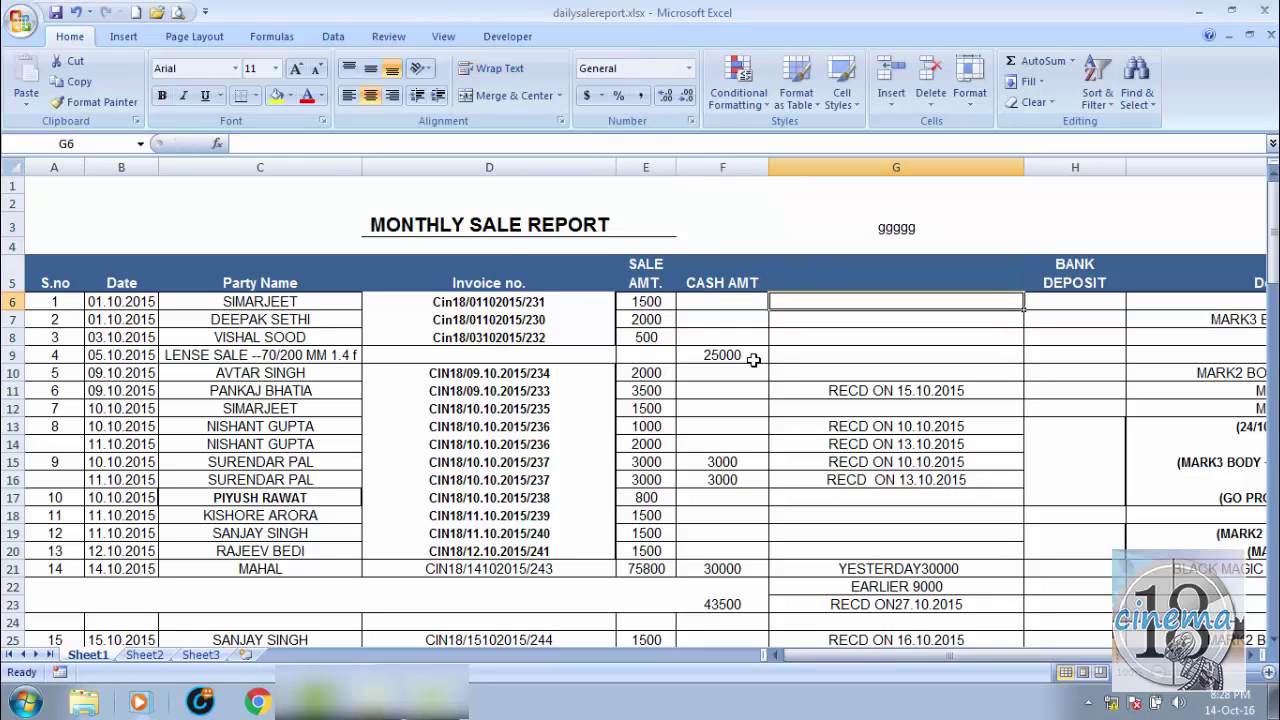